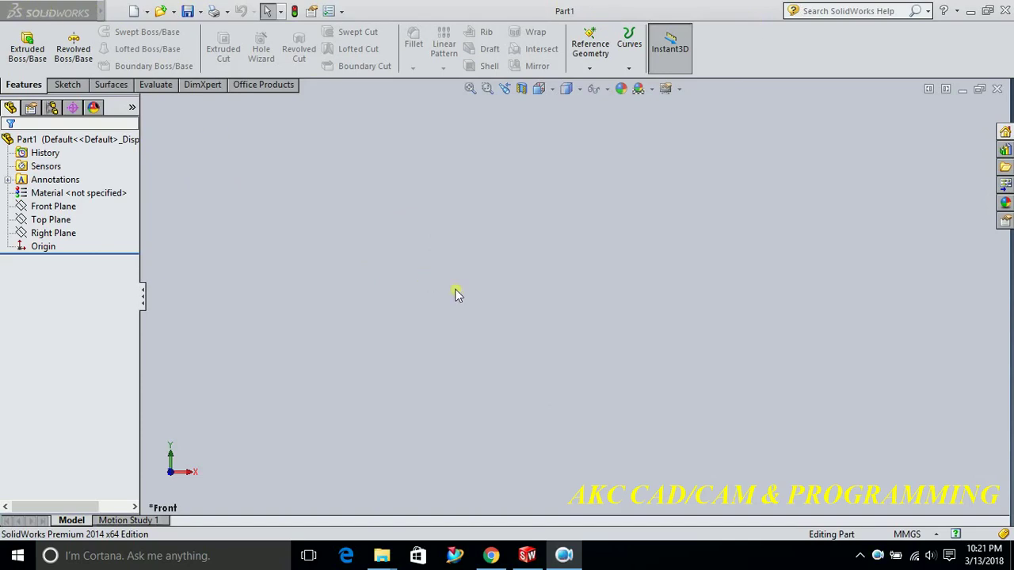
# Start a revolved boss on the Front Plane and draw a circle centred on the origin.
pyautogui.click(73, 49)
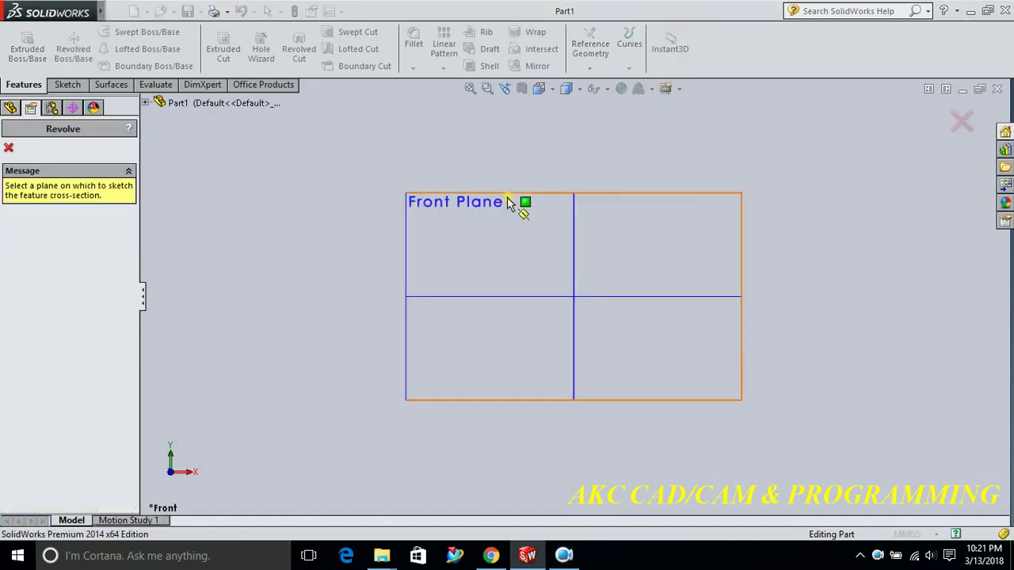
pyautogui.click(511, 198)
pyautogui.click(122, 31)
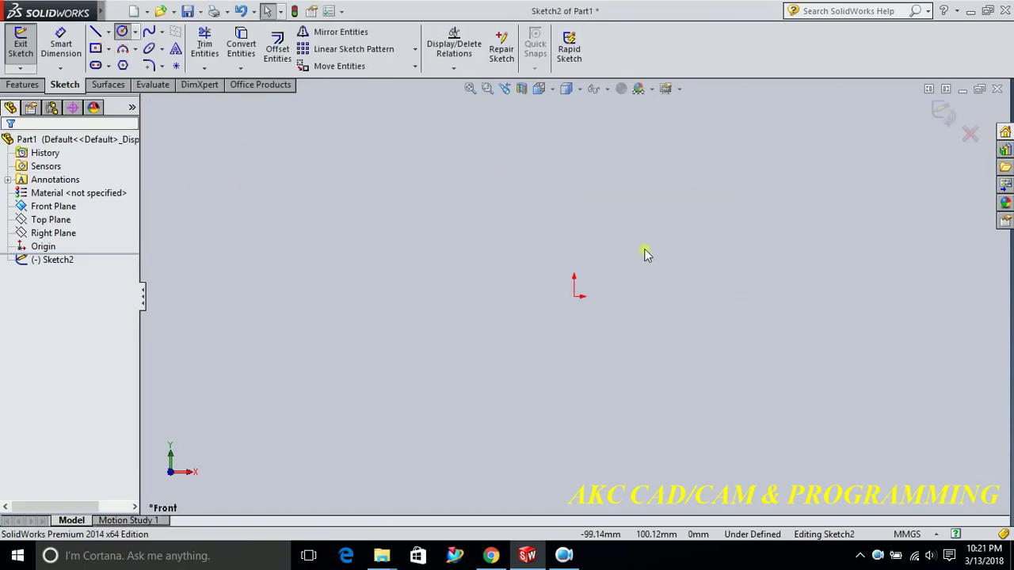
pyautogui.click(573, 296)
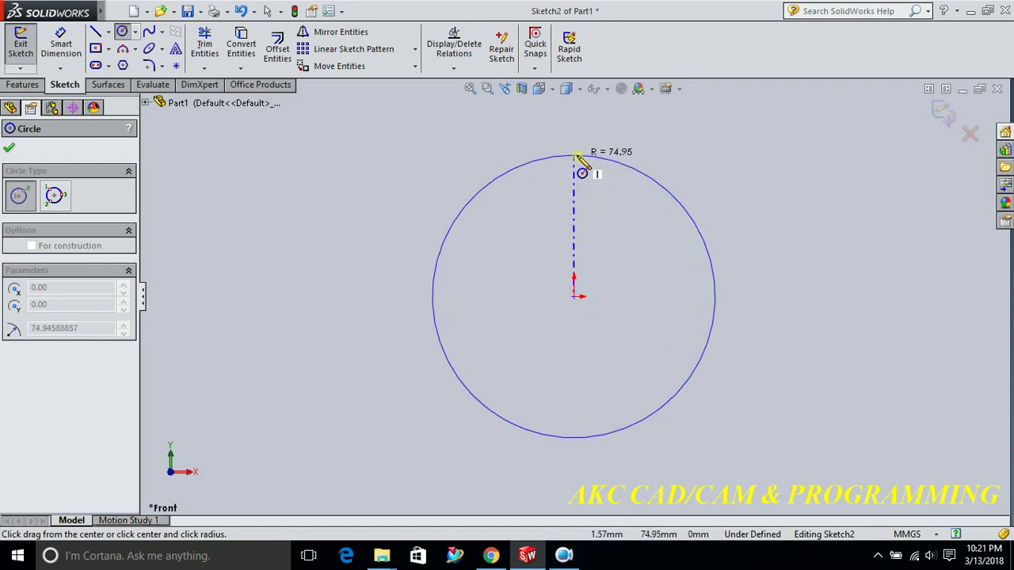
# Dimension the circle's diameter to 150.
pyautogui.click(60, 43)
pyautogui.click(713, 252)
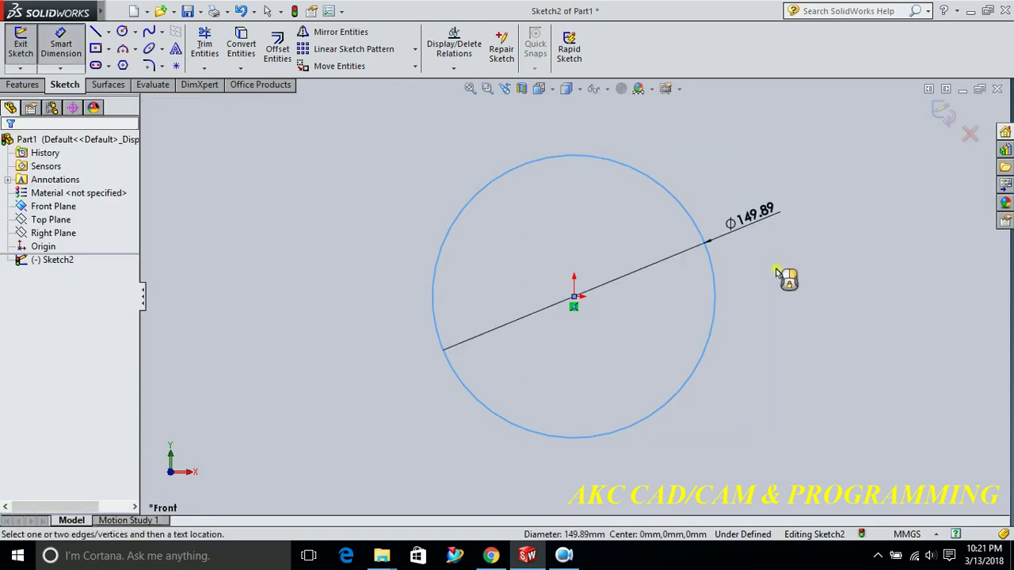
pyautogui.click(783, 292)
pyautogui.write('1')
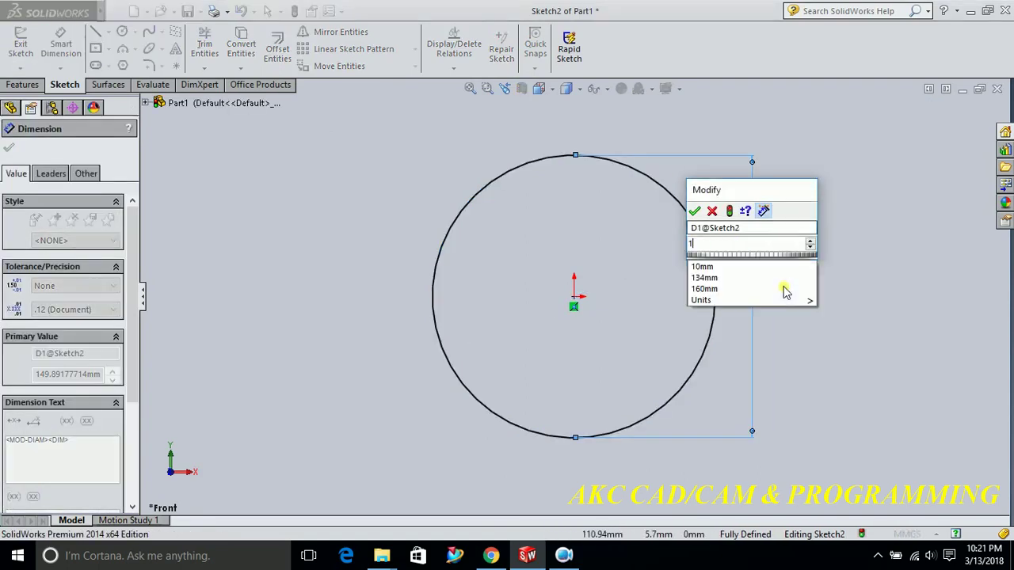
pyautogui.write('50')
pyautogui.click(695, 211)
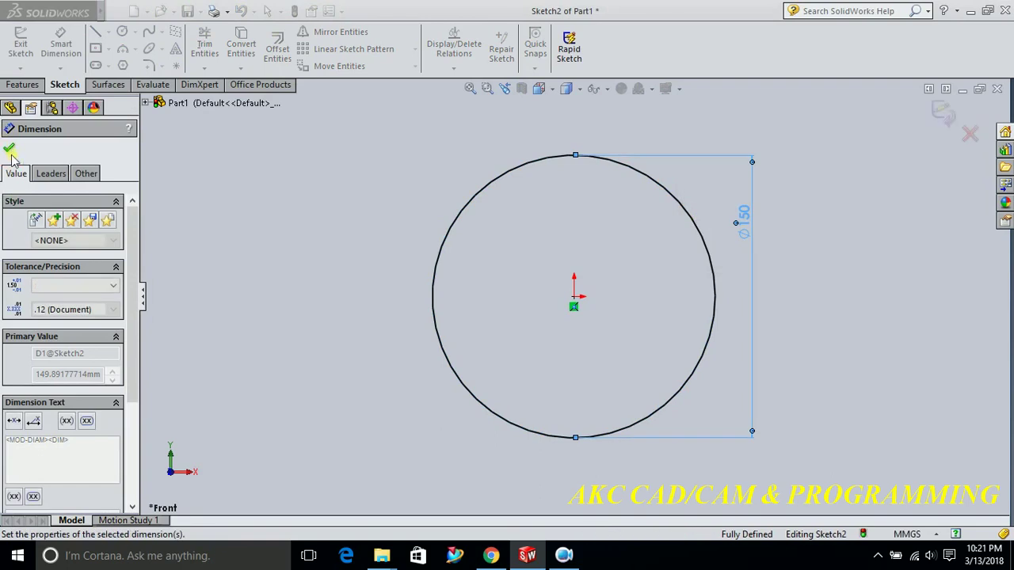
pyautogui.click(8, 147)
pyautogui.click(95, 31)
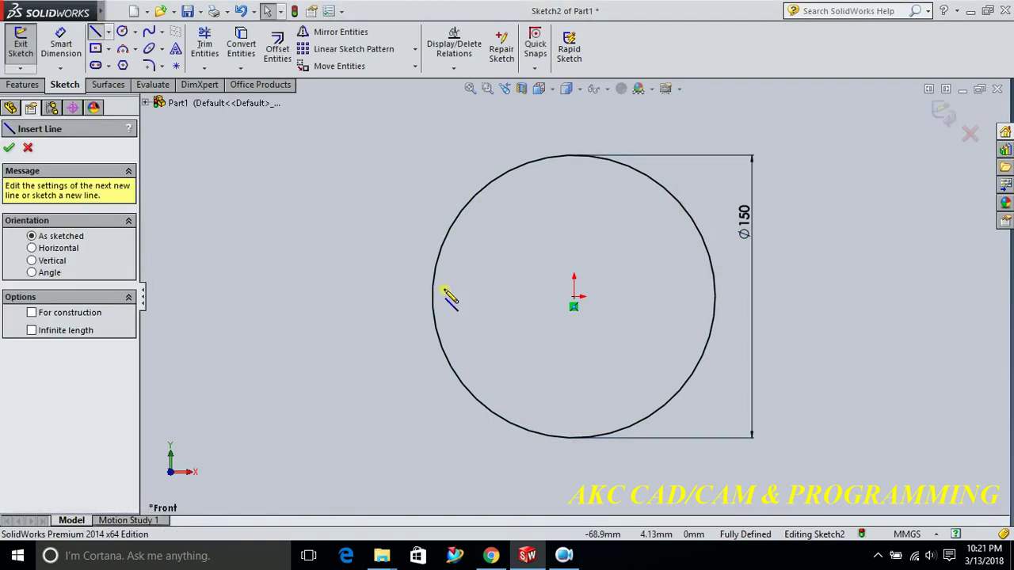
# Draw a horizontal line through the origin spanning the whole circle.
pyautogui.click(381, 297)
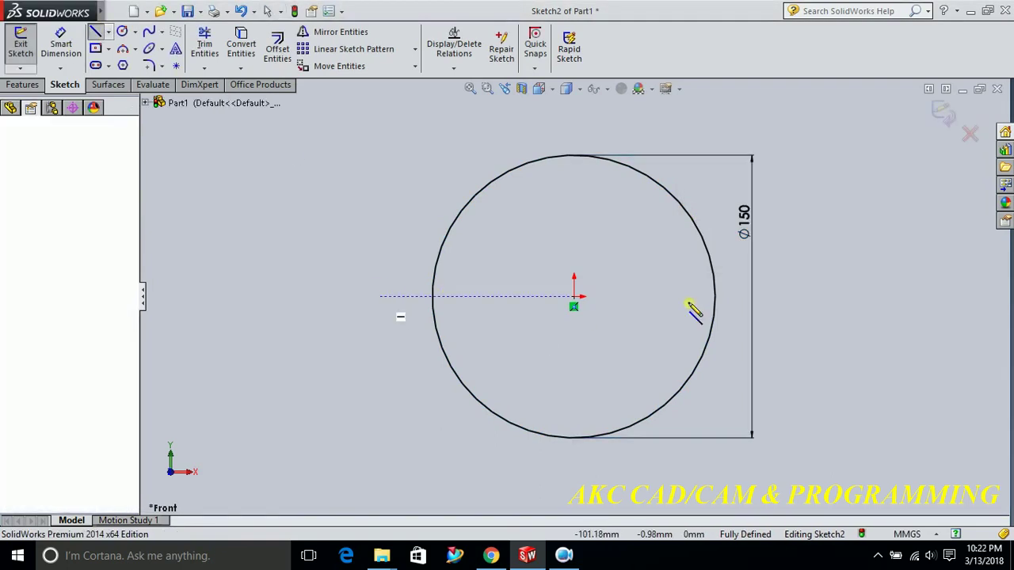
pyautogui.click(815, 297)
pyautogui.press('Escape')
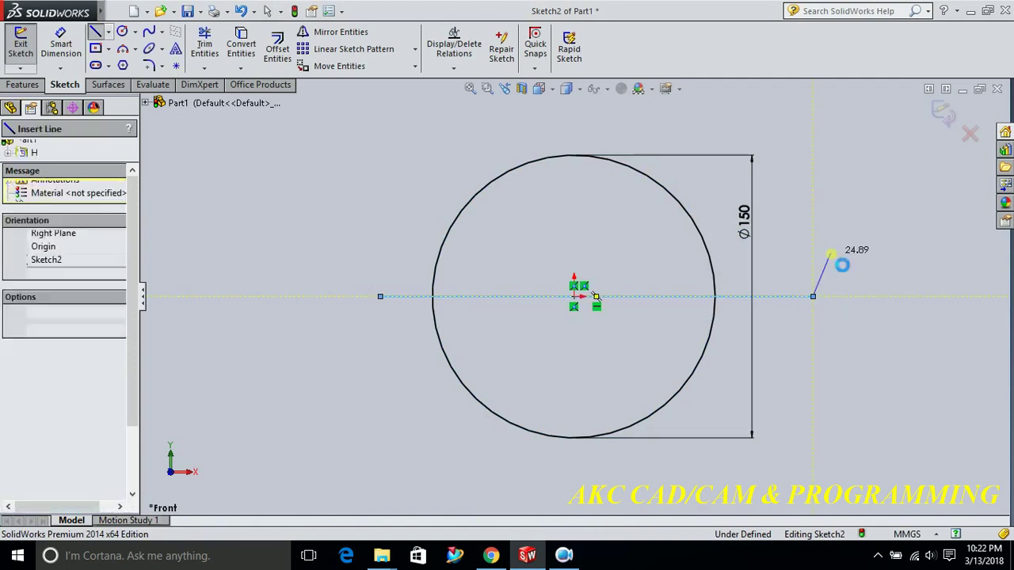
pyautogui.press('Escape')
pyautogui.hotkey('alt', 'f')
pyautogui.press('Down')
pyautogui.press('Down')
pyautogui.press('Down')
pyautogui.press('Down')
pyautogui.press('Down')
pyautogui.press('Escape')
# Trim away the upper arc and both line stubs, then exit the sketch.
pyautogui.click(204, 48)
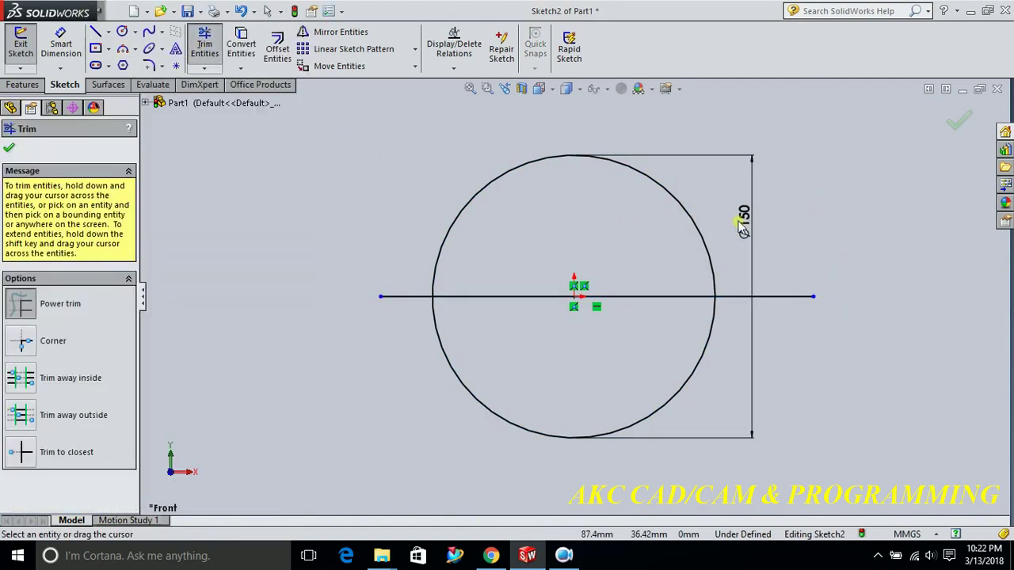
pyautogui.moveTo(454, 221); pyautogui.dragTo(704, 156)
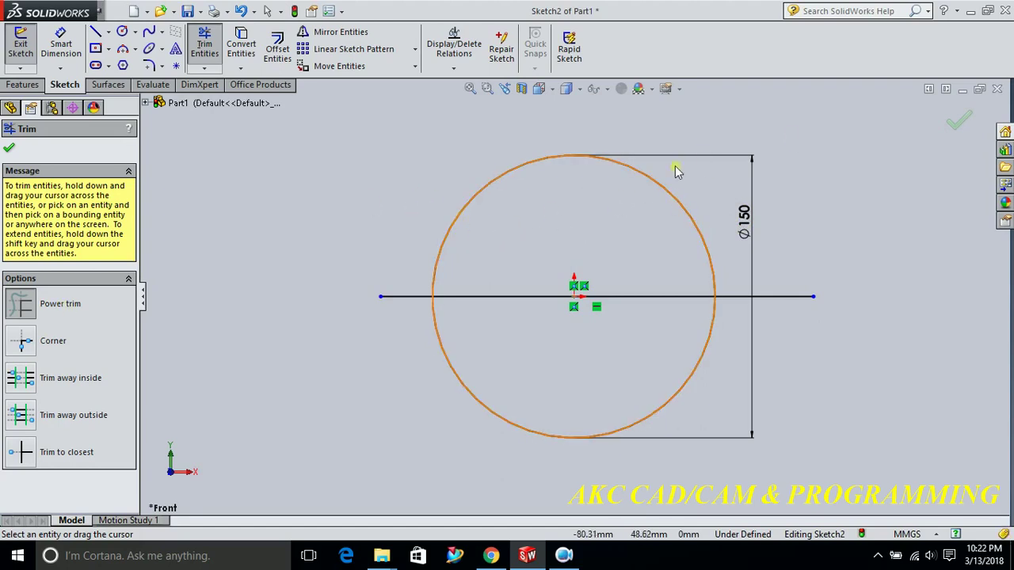
pyautogui.click(27, 459)
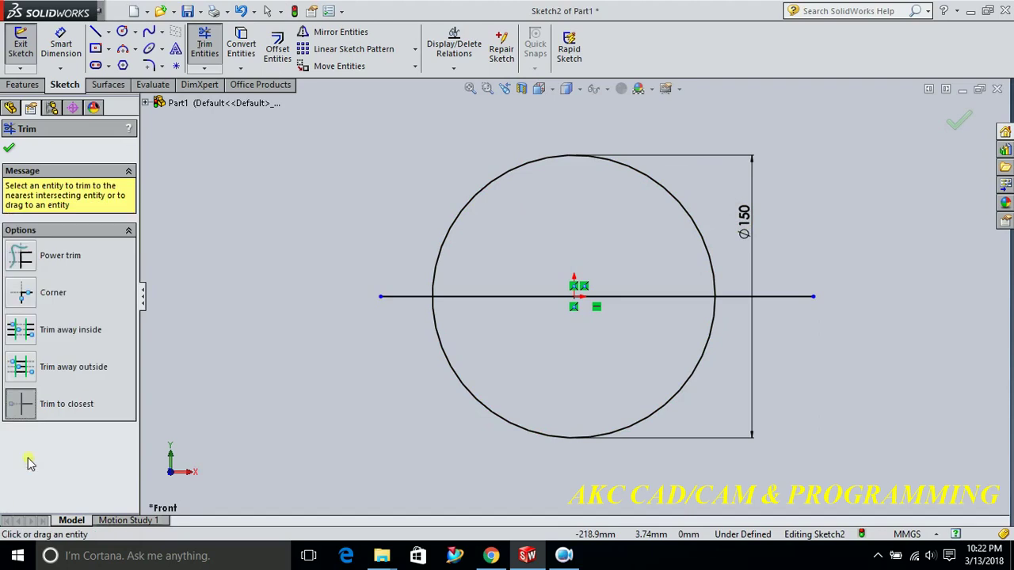
pyautogui.click(507, 179)
pyautogui.click(396, 296)
pyautogui.click(765, 299)
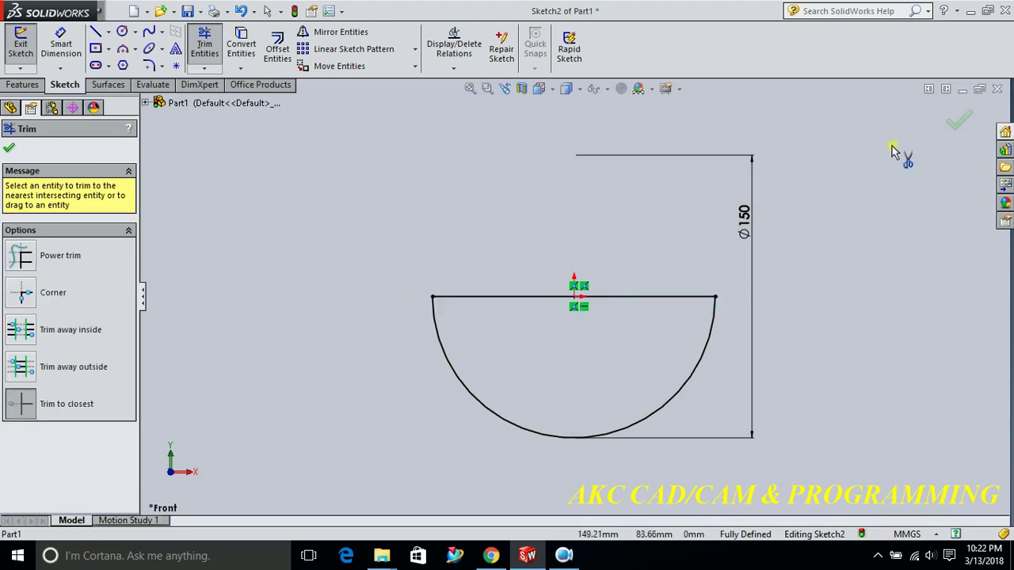
pyautogui.click(954, 121)
pyautogui.click(945, 117)
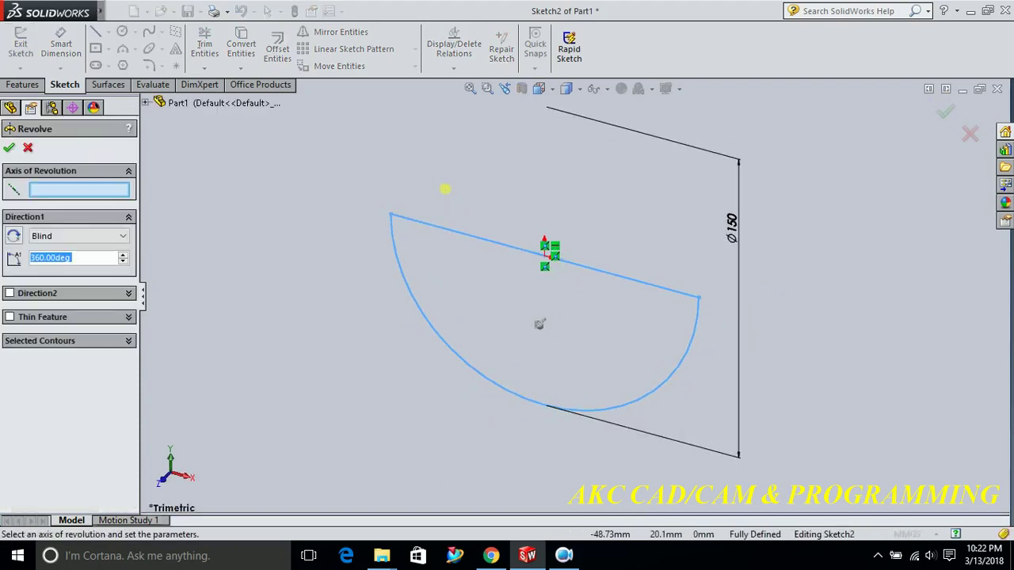
# Revolve the half-circle 360° about its diameter line into a 150 mm sphere.
pyautogui.click(511, 251)
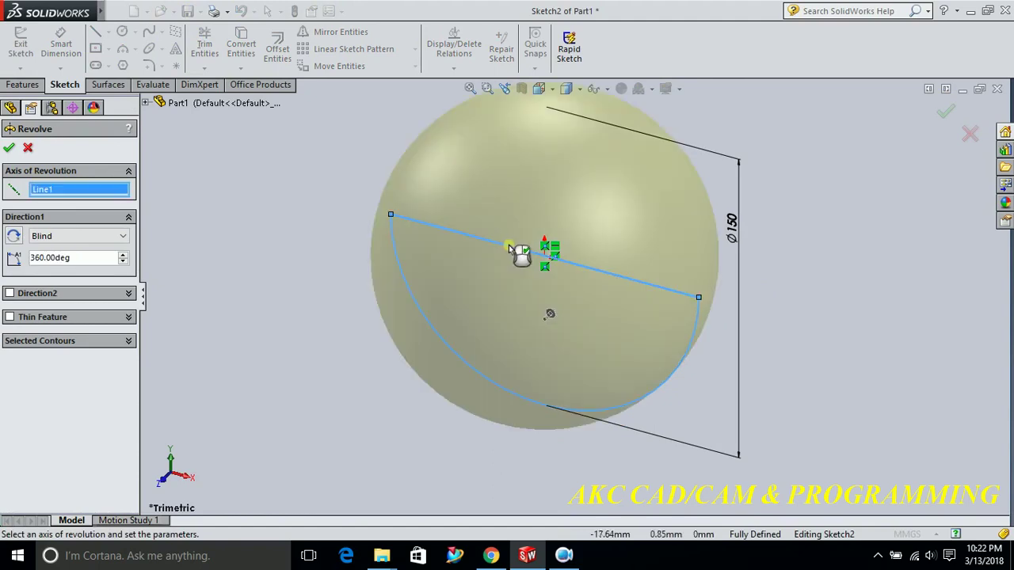
pyautogui.click(11, 150)
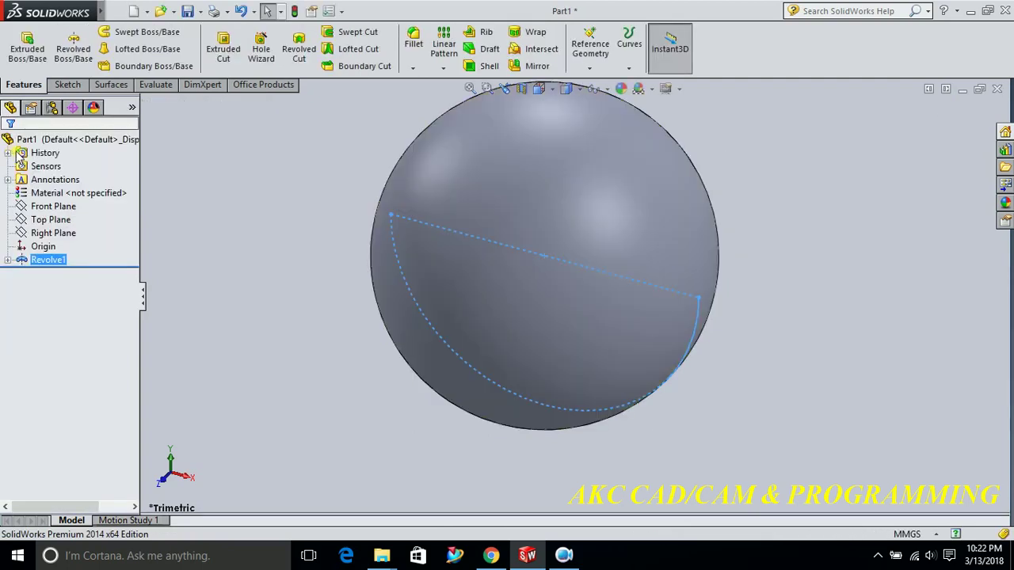
pyautogui.click(694, 287)
pyautogui.scroll(-3, 747, 294)
pyautogui.scroll(3, 748, 296)
pyautogui.scroll(3, 748, 296)
pyautogui.scroll(-3, 227, 309)
pyautogui.scroll(-1, 906, 220)
pyautogui.scroll(-1, 877, 235)
pyautogui.scroll(-2, 856, 244)
pyautogui.scroll(5, 564, 319)
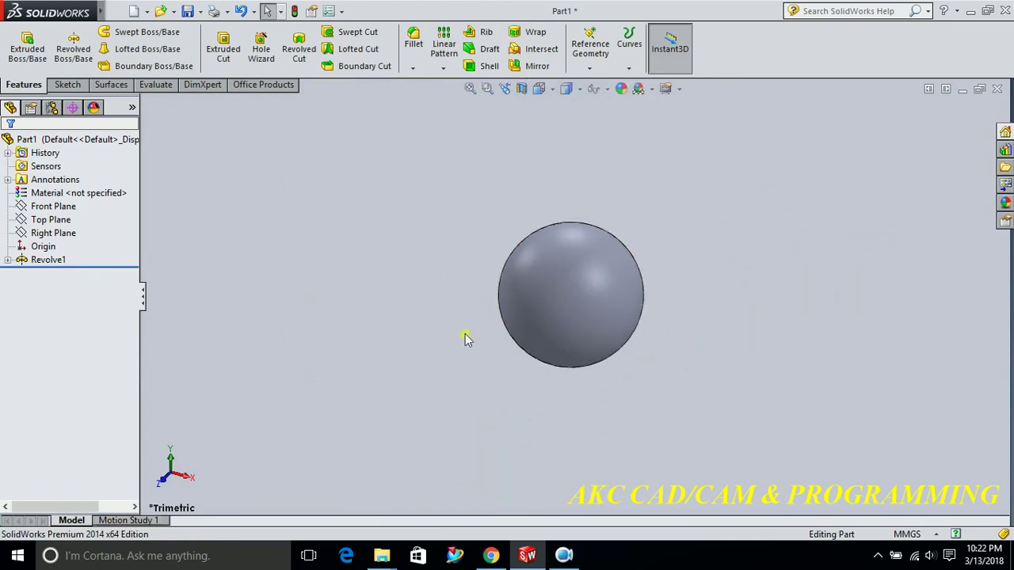
pyautogui.scroll(-1, 581, 279)
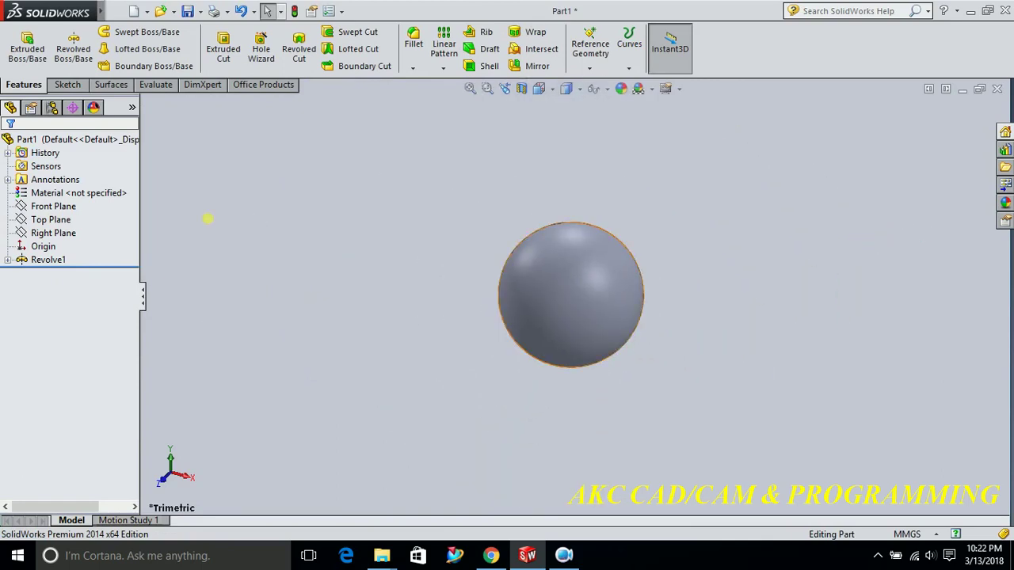
pyautogui.click(54, 207)
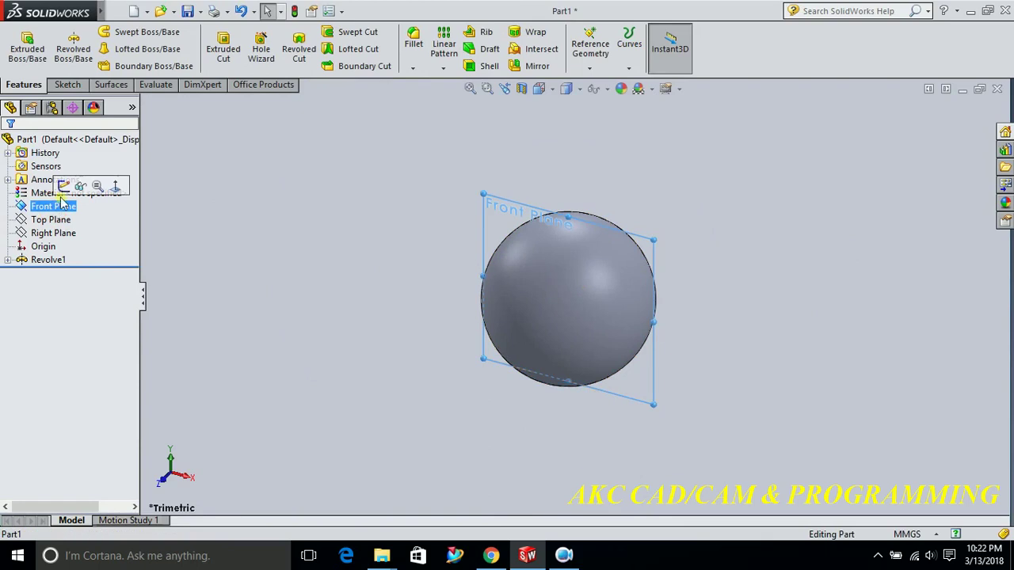
pyautogui.click(77, 56)
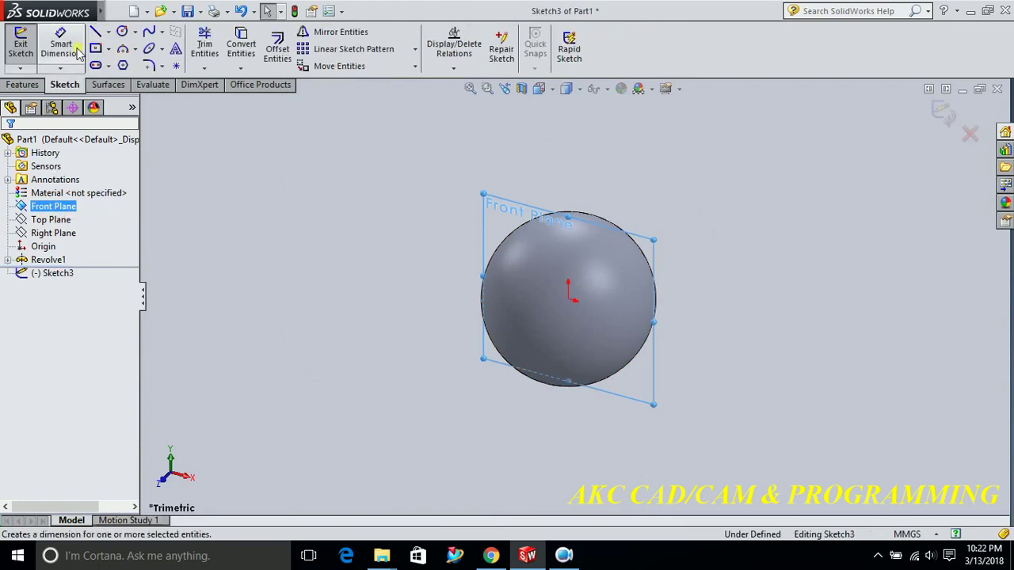
pyautogui.click(541, 90)
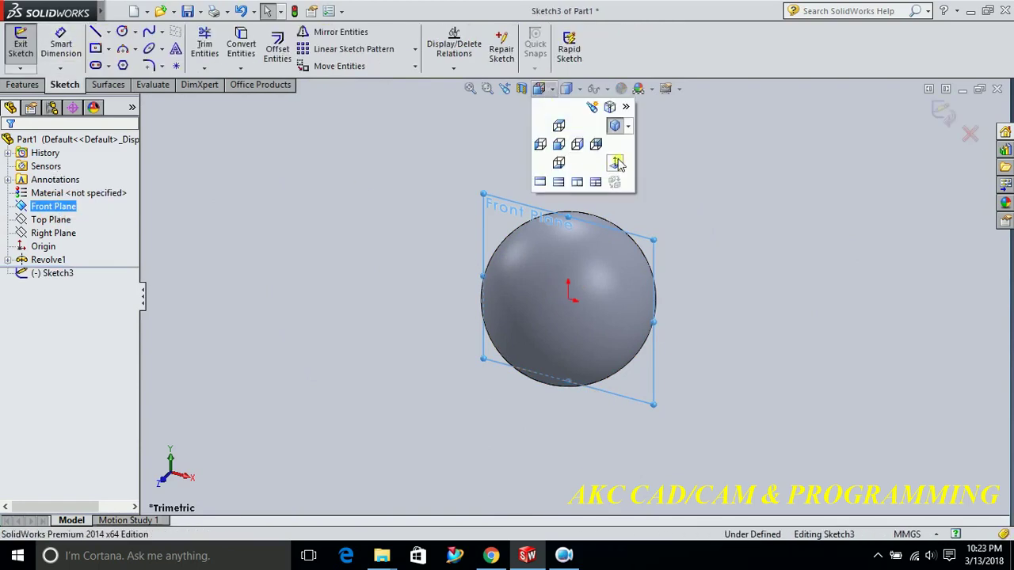
pyautogui.click(615, 129)
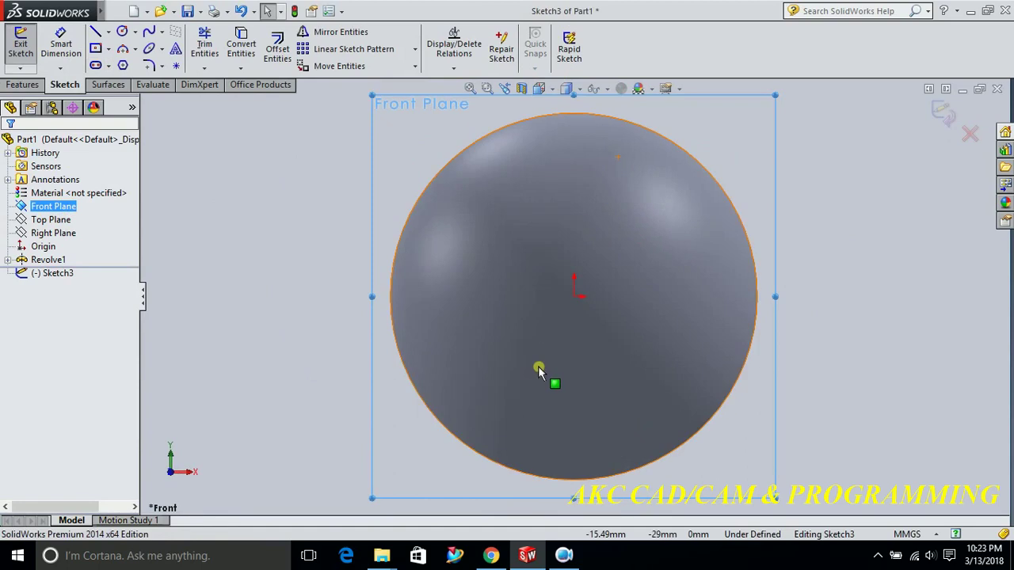
pyautogui.press('f')
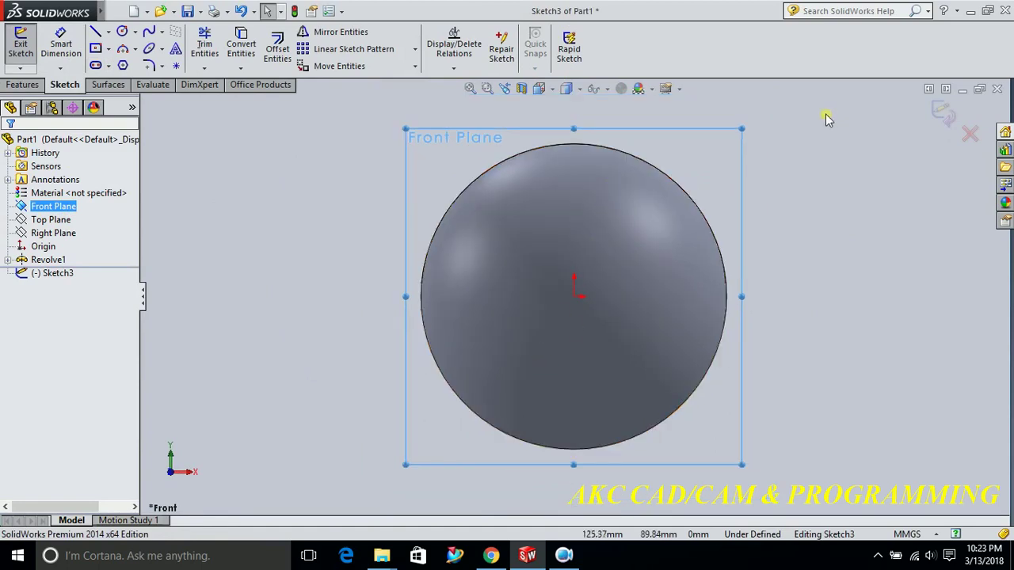
pyautogui.click(970, 135)
pyautogui.click(531, 288)
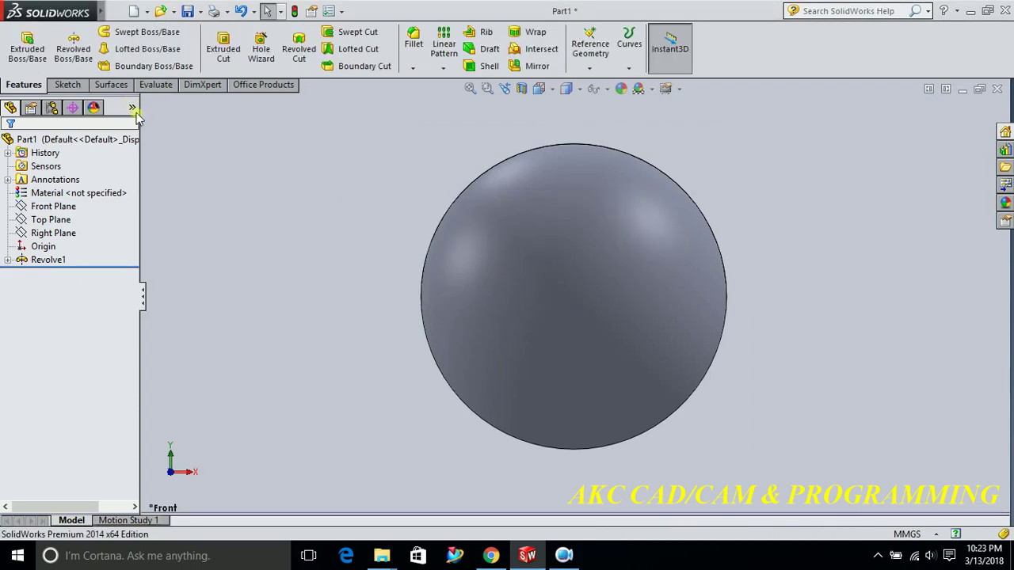
# Start a revolved cut with its sketch on the Front Plane.
pyautogui.click(298, 56)
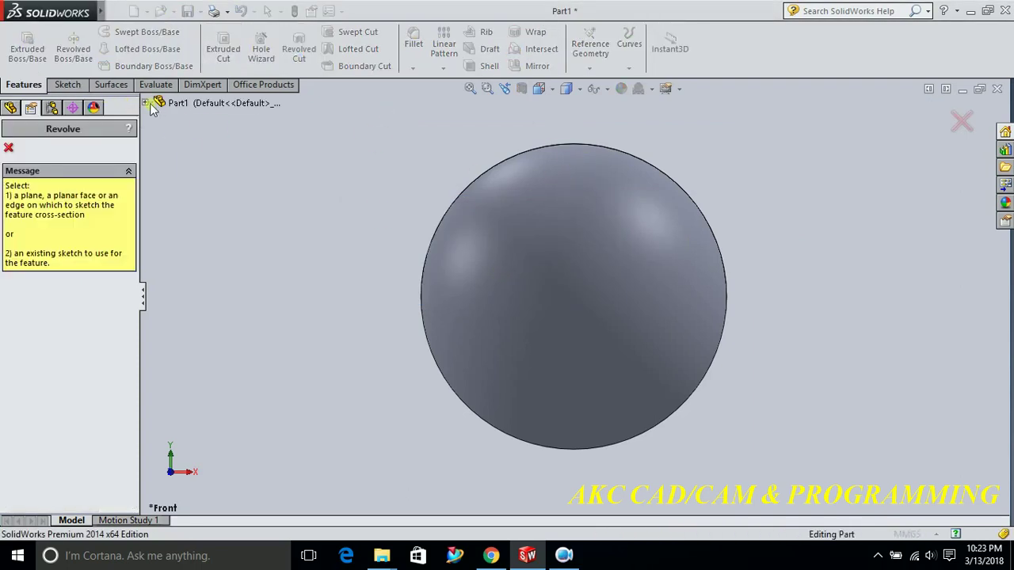
pyautogui.click(146, 103)
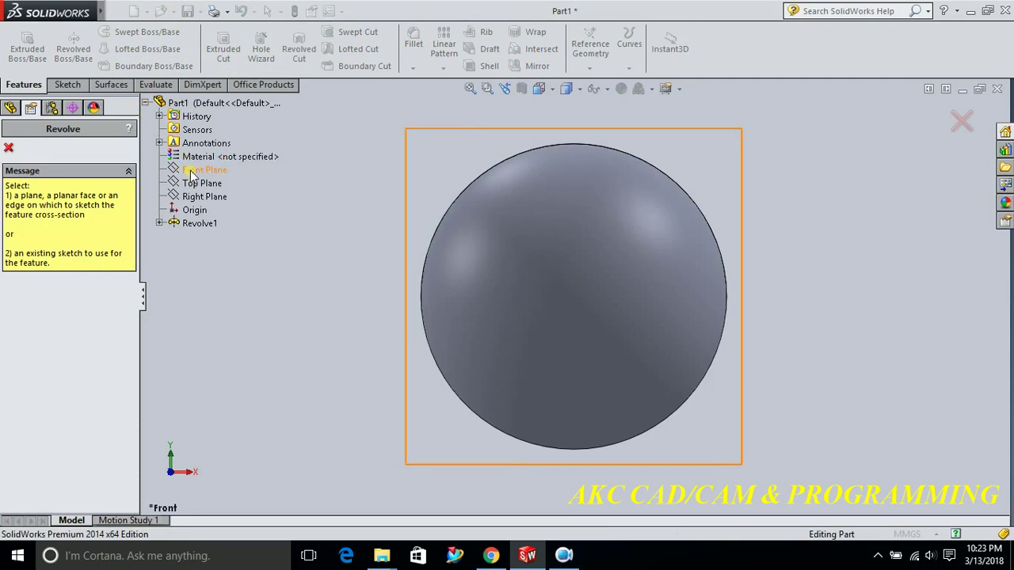
pyautogui.click(199, 169)
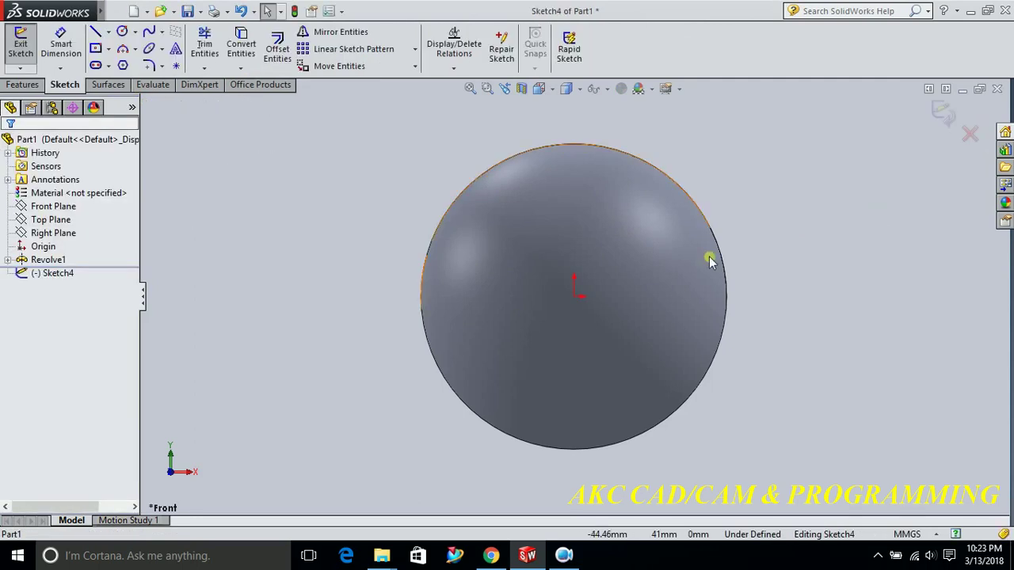
pyautogui.scroll(-2, 621, 266)
pyautogui.scroll(4, 618, 265)
pyautogui.scroll(-3, 614, 264)
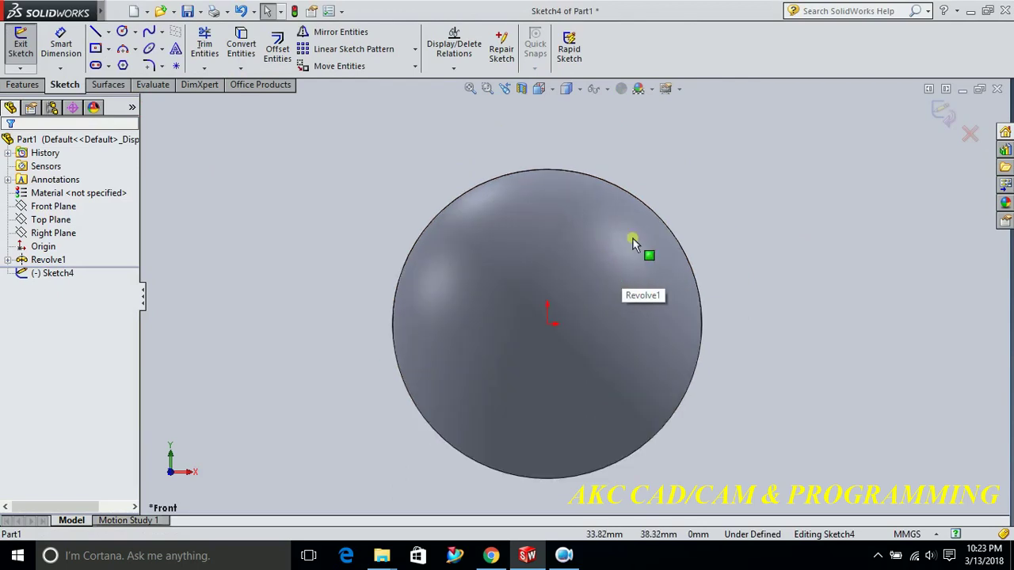
# Draw a small circle on the sphere's top edge and a vertical line at its centre.
pyautogui.click(124, 33)
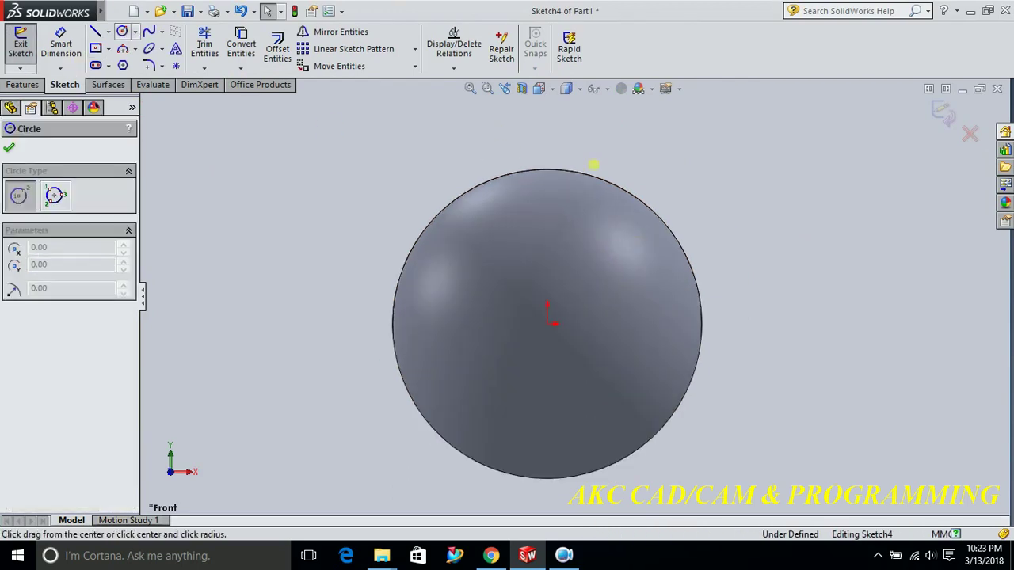
pyautogui.click(546, 170)
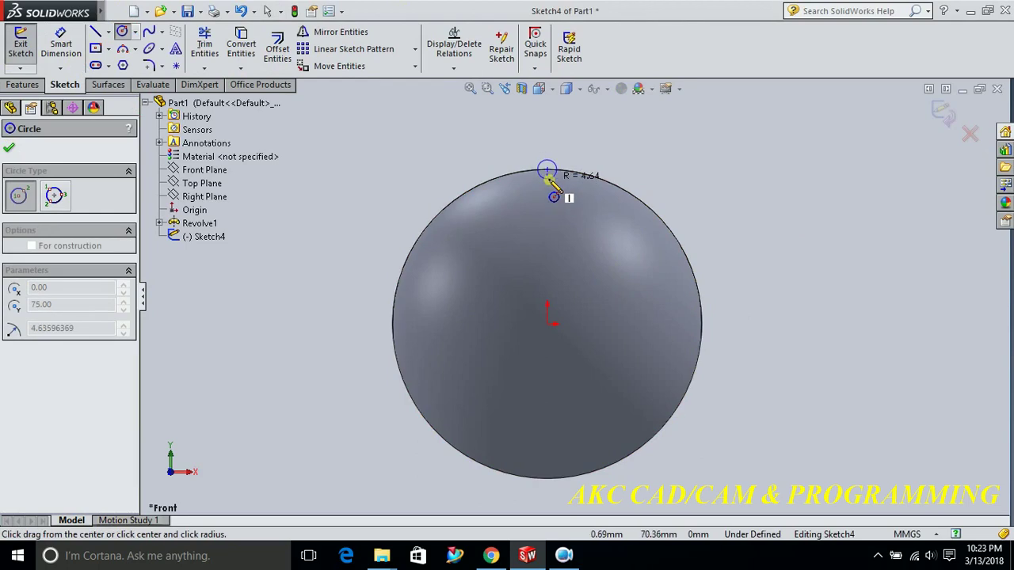
pyautogui.click(550, 179)
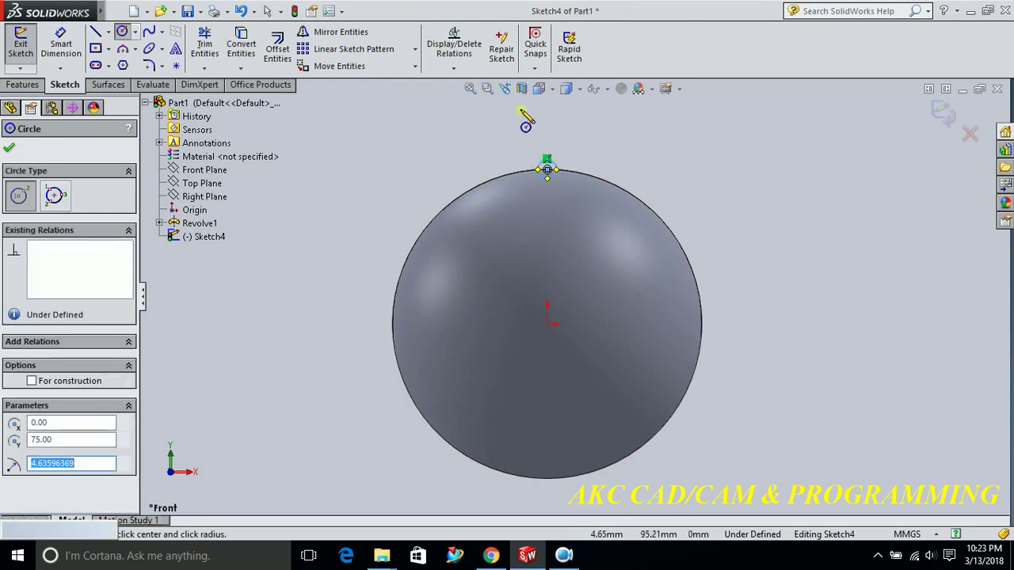
pyautogui.click(9, 148)
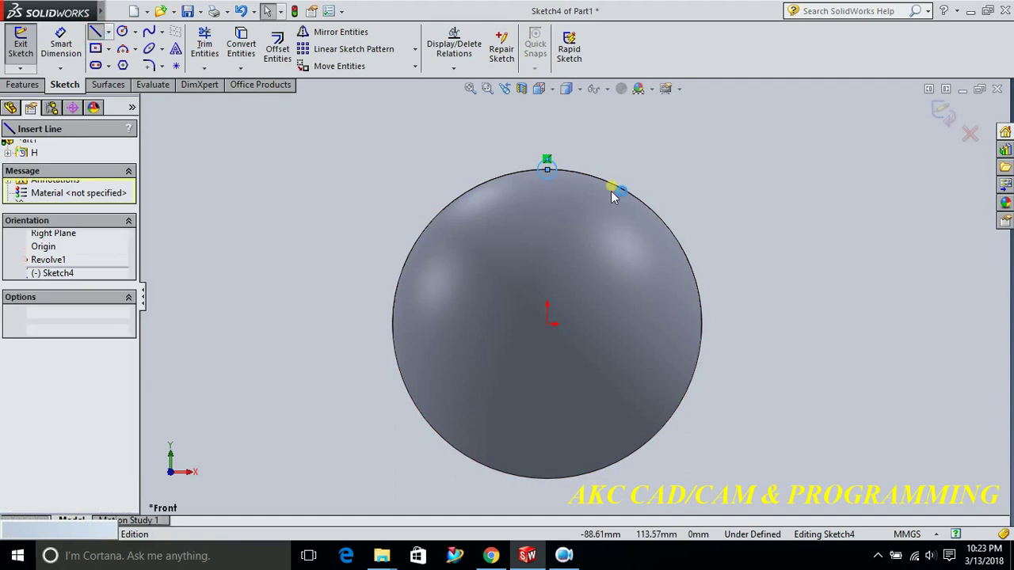
pyautogui.scroll(-3, 550, 180)
pyautogui.scroll(-2, 558, 193)
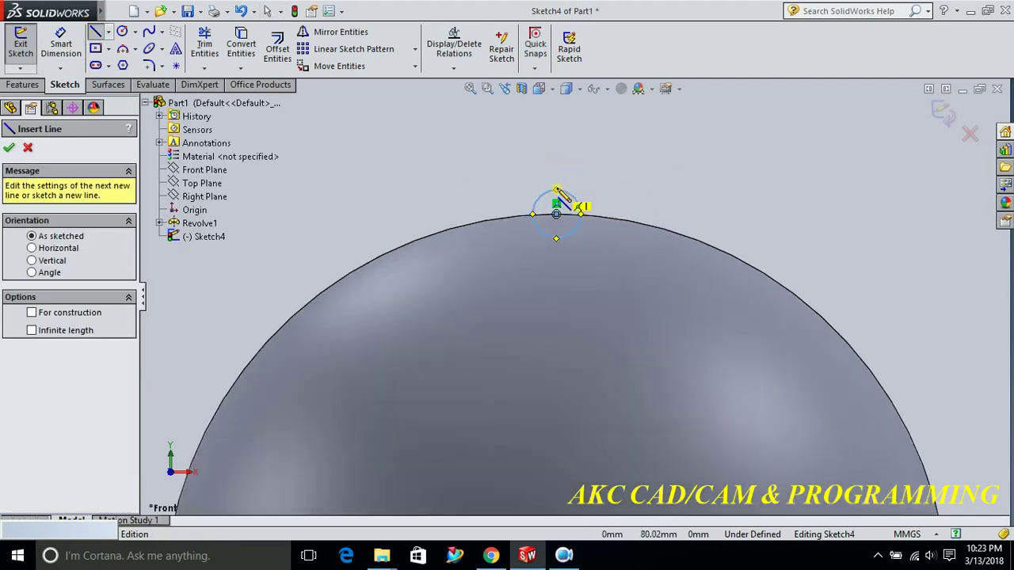
pyautogui.click(556, 214)
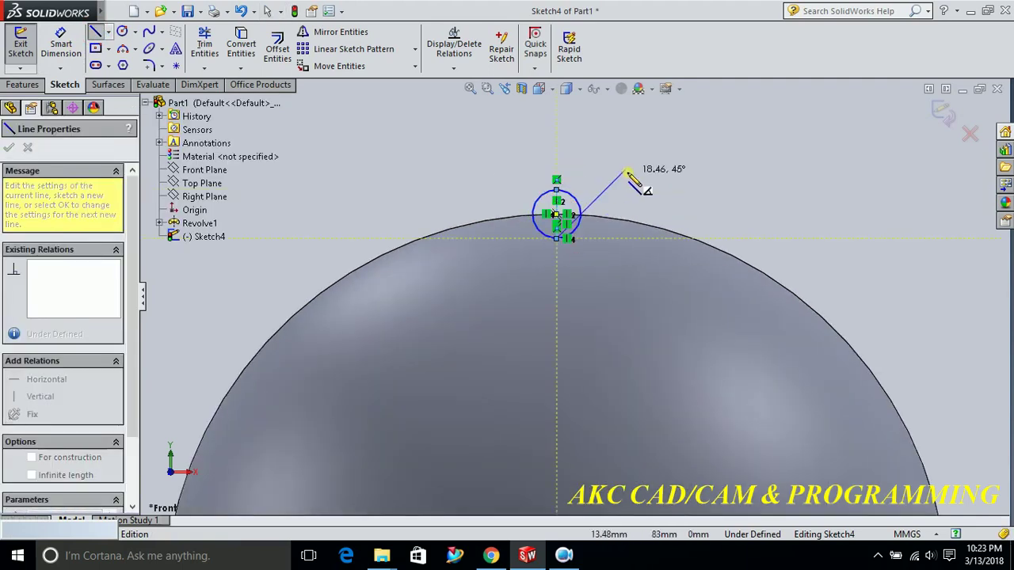
pyautogui.press('Escape')
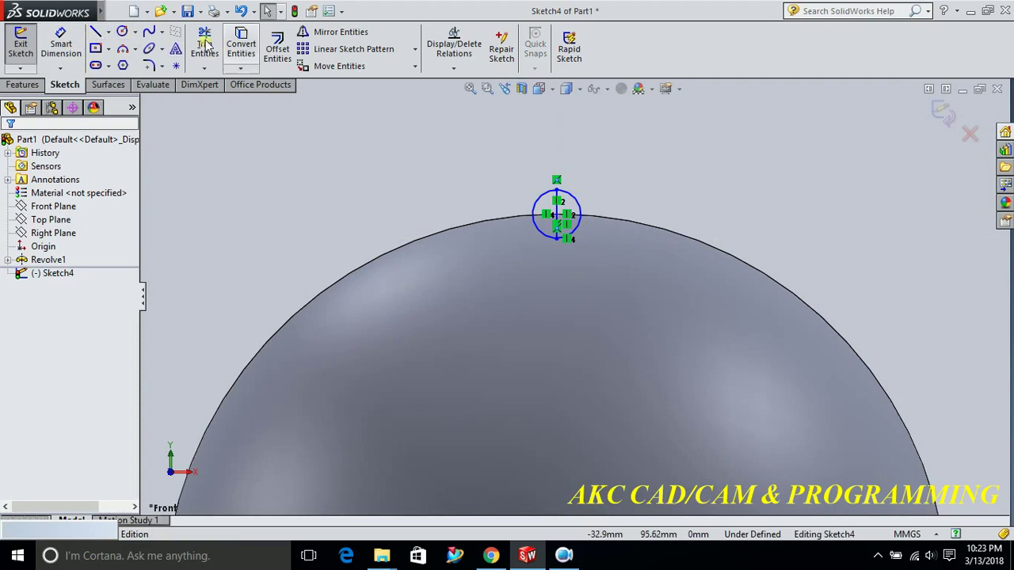
# Dimension the small circle to a 10 mm diameter.
pyautogui.click(60, 44)
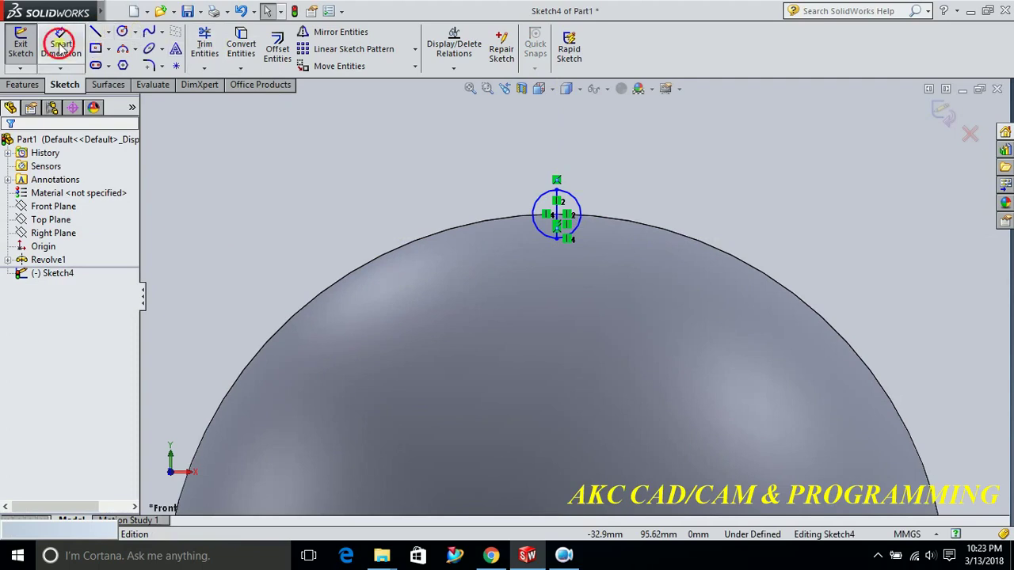
pyautogui.click(576, 200)
pyautogui.click(608, 176)
pyautogui.write('10')
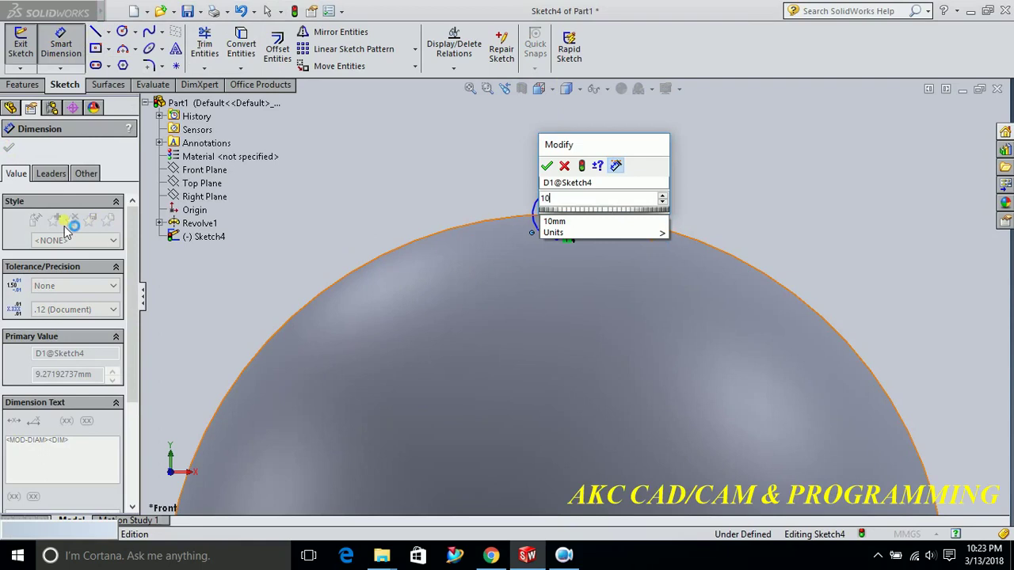
pyautogui.press('Return')
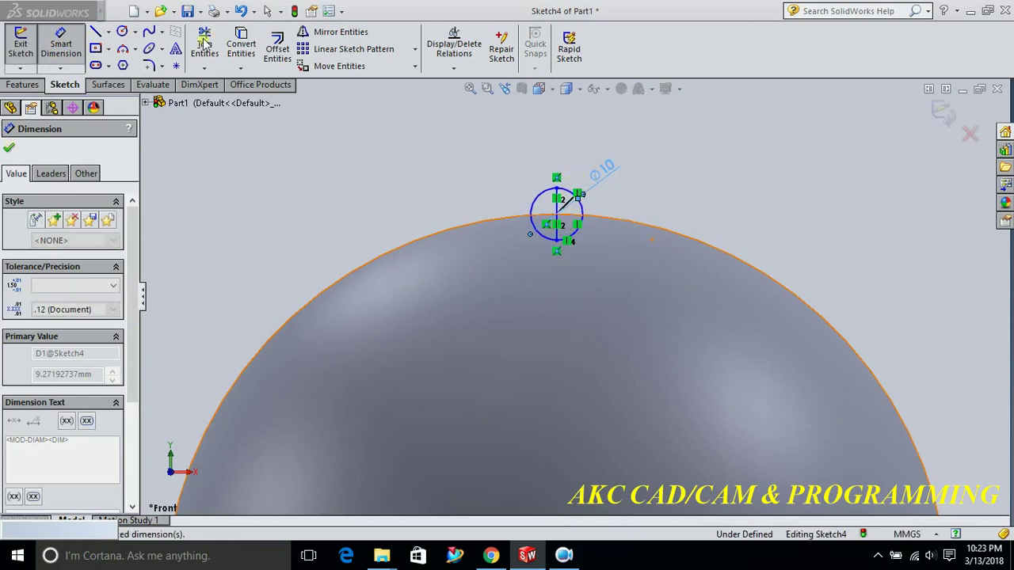
# Trim away the circle's right half, leaving a half-circle profile.
pyautogui.click(205, 44)
pyautogui.click(581, 210)
pyautogui.scroll(2, 593, 280)
pyautogui.scroll(-2, 557, 272)
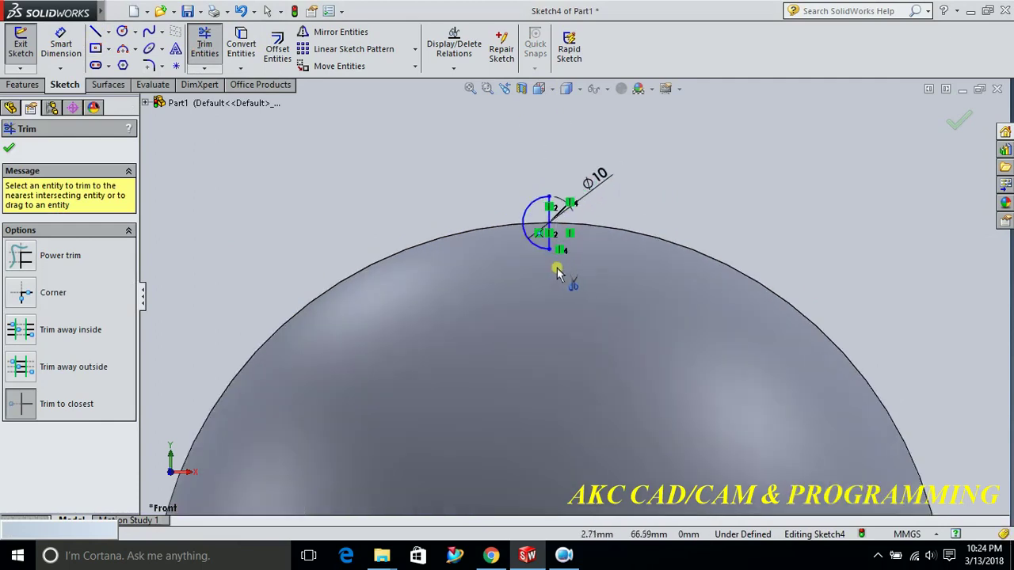
pyautogui.scroll(-2, 557, 271)
pyautogui.scroll(1, 545, 183)
pyautogui.click(958, 119)
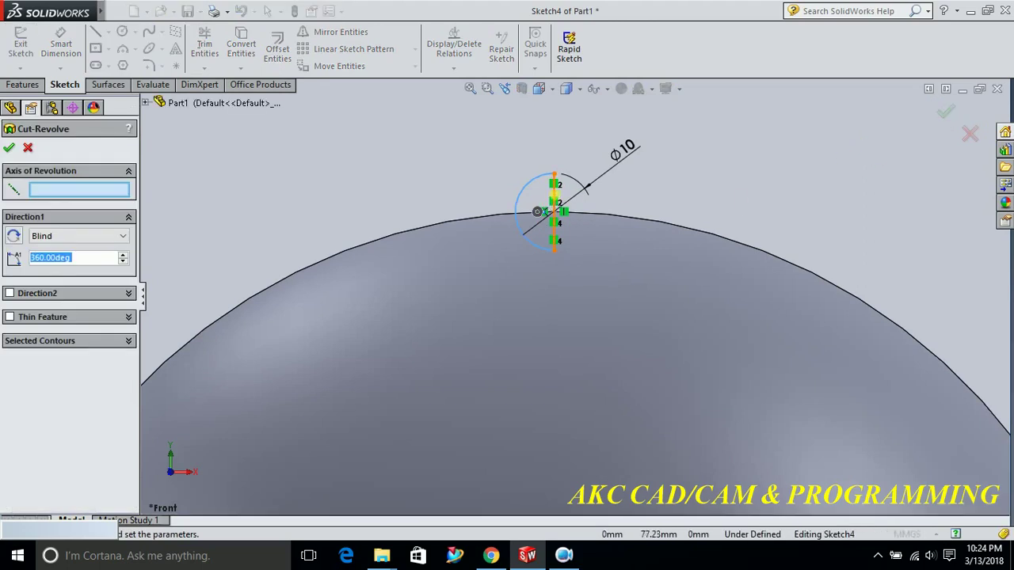
# Revolve the half-circle about the vertical line to cut a hole at the sphere's top.
pyautogui.click(554, 198)
pyautogui.click(945, 112)
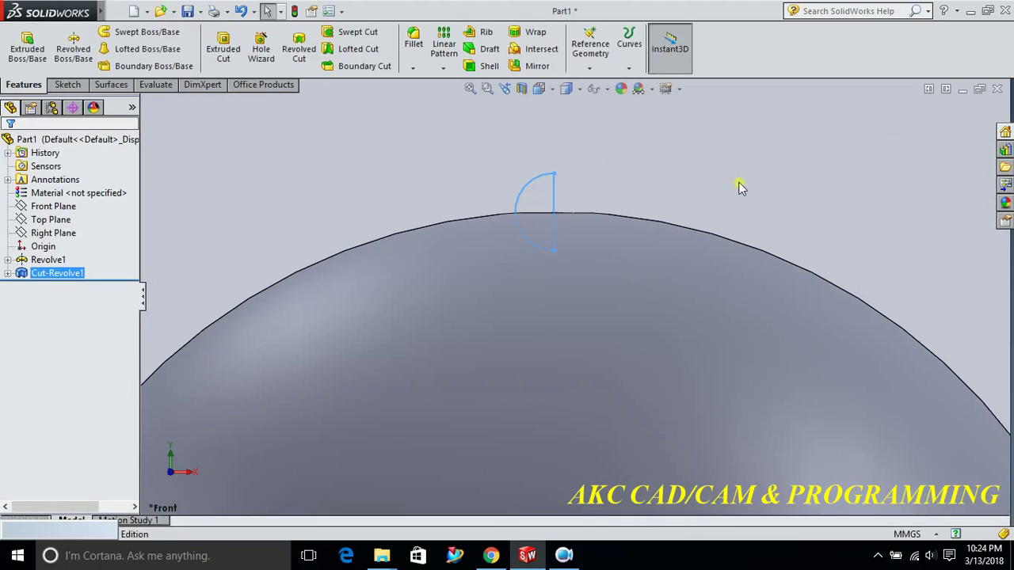
pyautogui.click(711, 174)
# Rotate and zoom the sphere to inspect the new hole.
pyautogui.scroll(4, 679, 174)
pyautogui.moveTo(688, 239); pyautogui.dragTo(713, 371, button='middle')
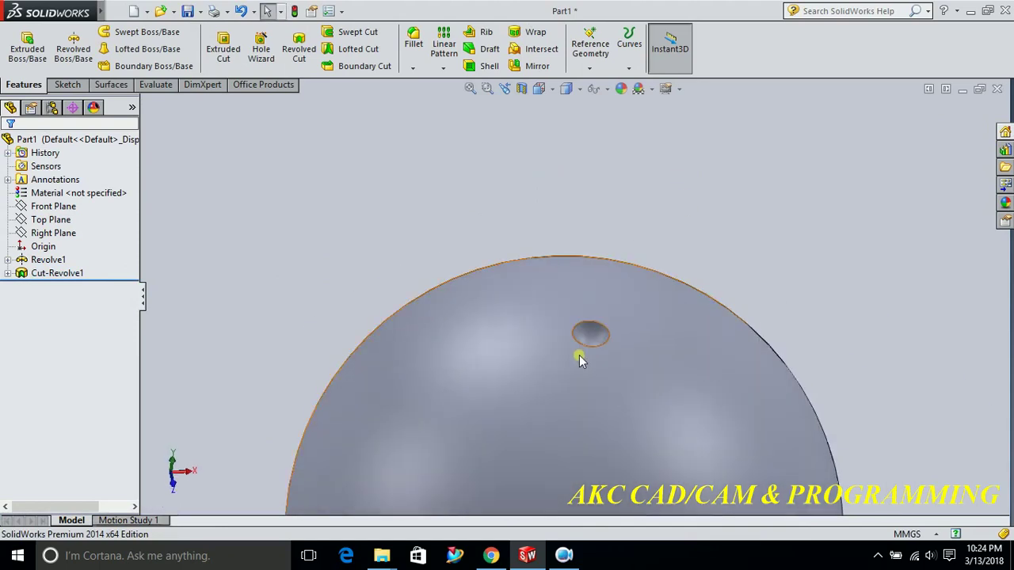
pyautogui.scroll(-1, 580, 355)
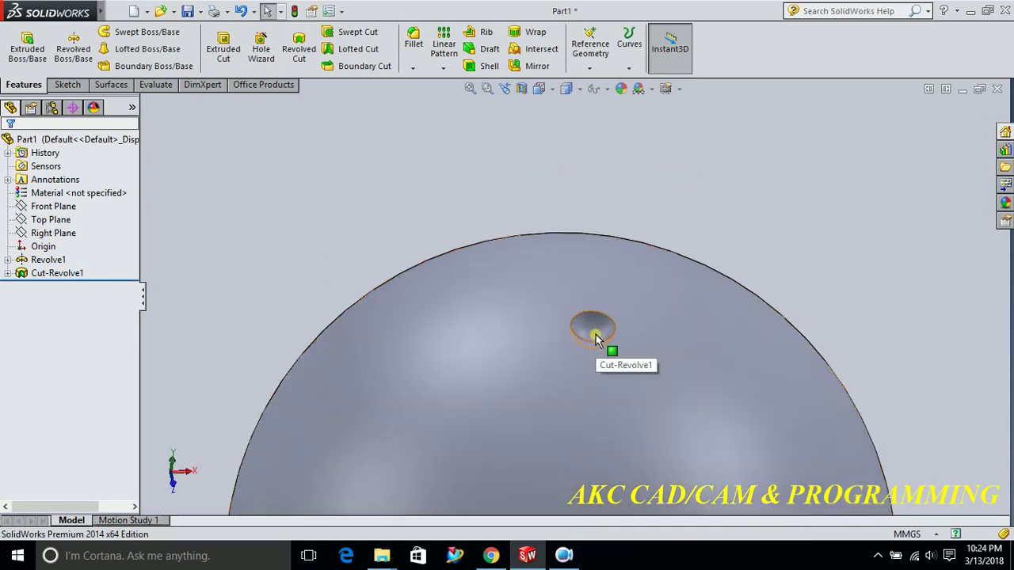
pyautogui.scroll(-1, 596, 332)
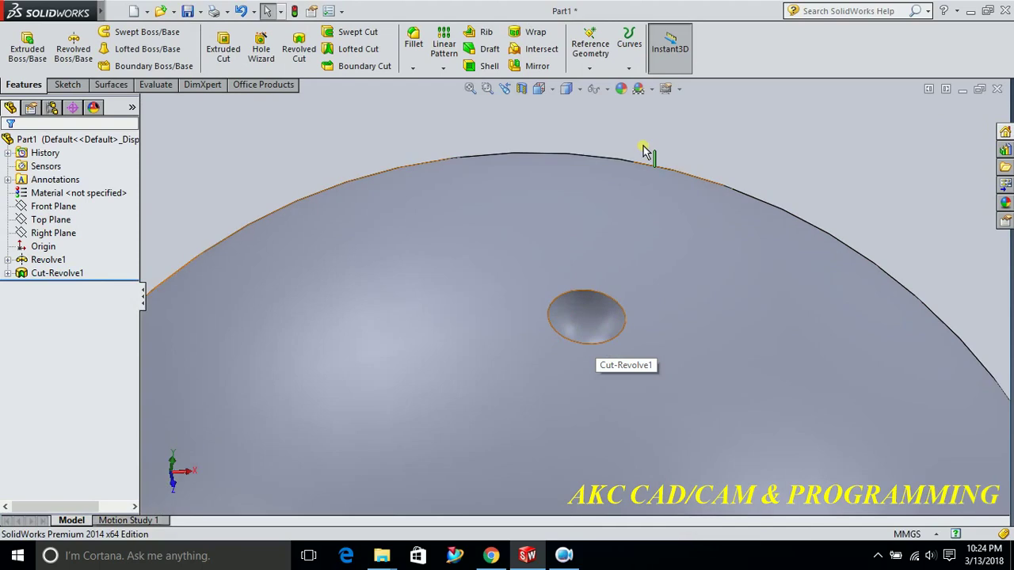
pyautogui.scroll(1, 742, 162)
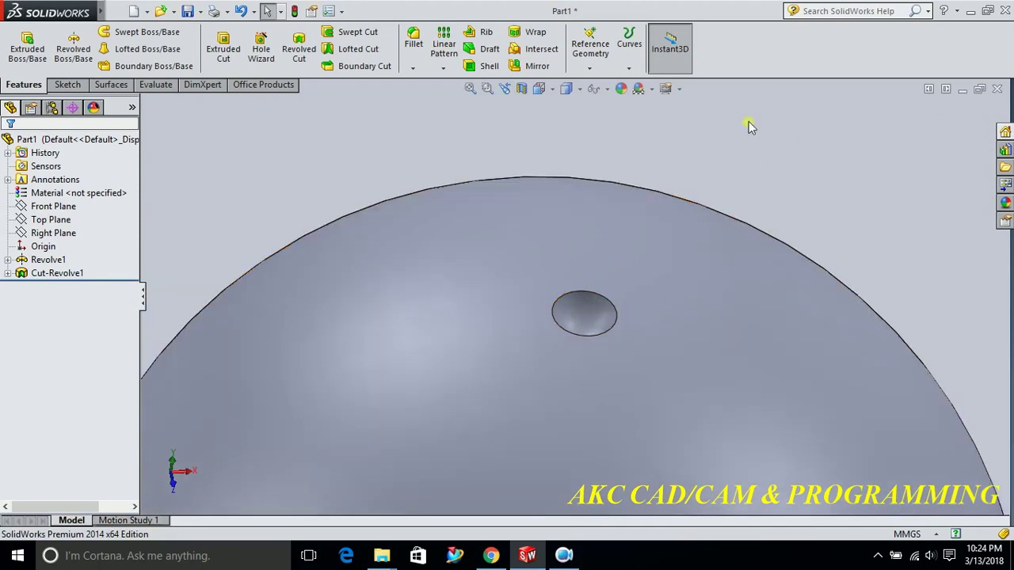
pyautogui.scroll(1, 755, 166)
pyautogui.scroll(2, 755, 165)
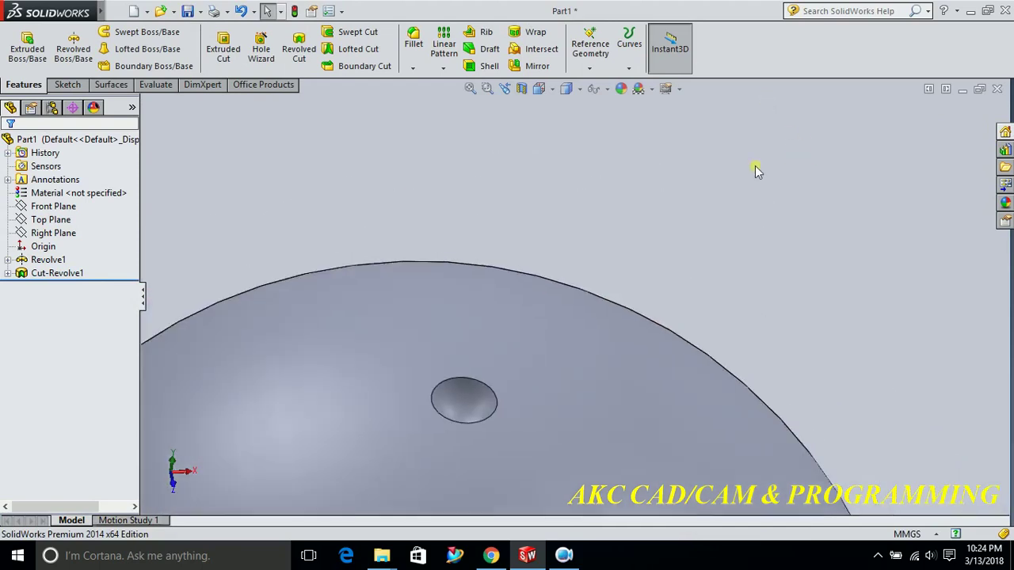
pyautogui.scroll(1, 755, 166)
pyautogui.scroll(1, 577, 305)
pyautogui.scroll(-1, 482, 381)
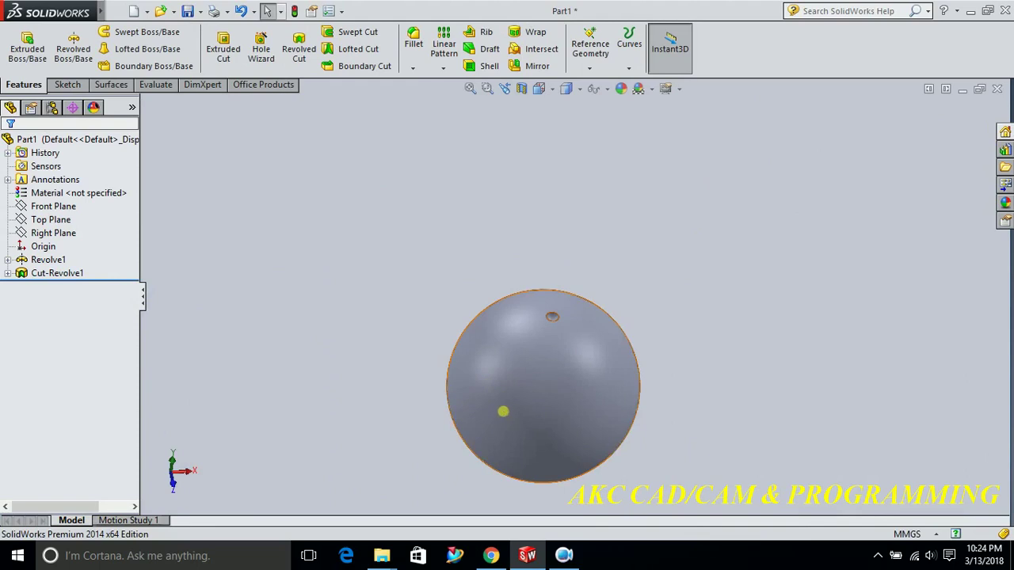
pyautogui.moveTo(504, 412); pyautogui.dragTo(421, 311, button='middle')
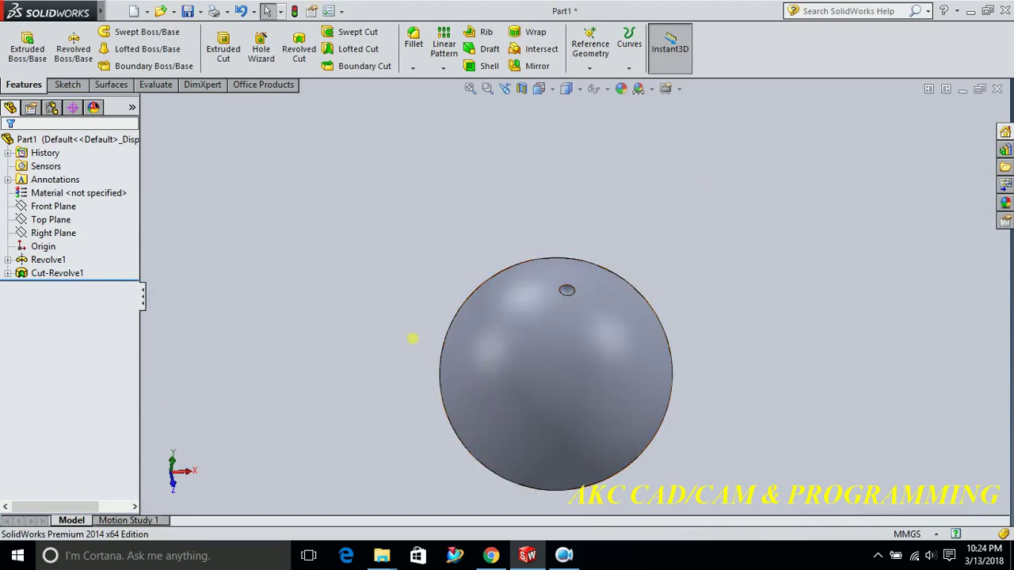
# Select the Front Plane, view it Normal To, and start a new sketch.
pyautogui.click(443, 68)
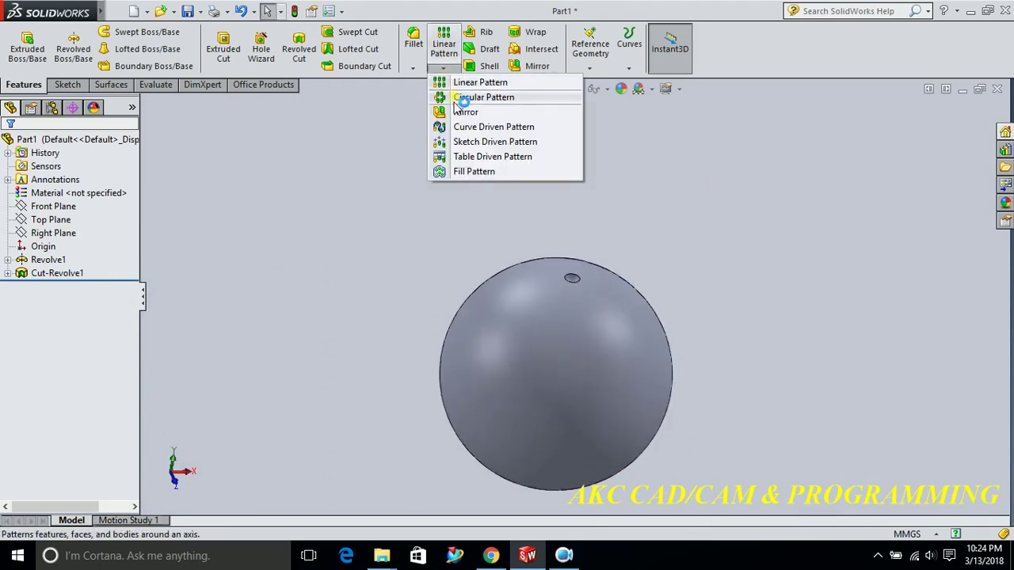
pyautogui.click(368, 171)
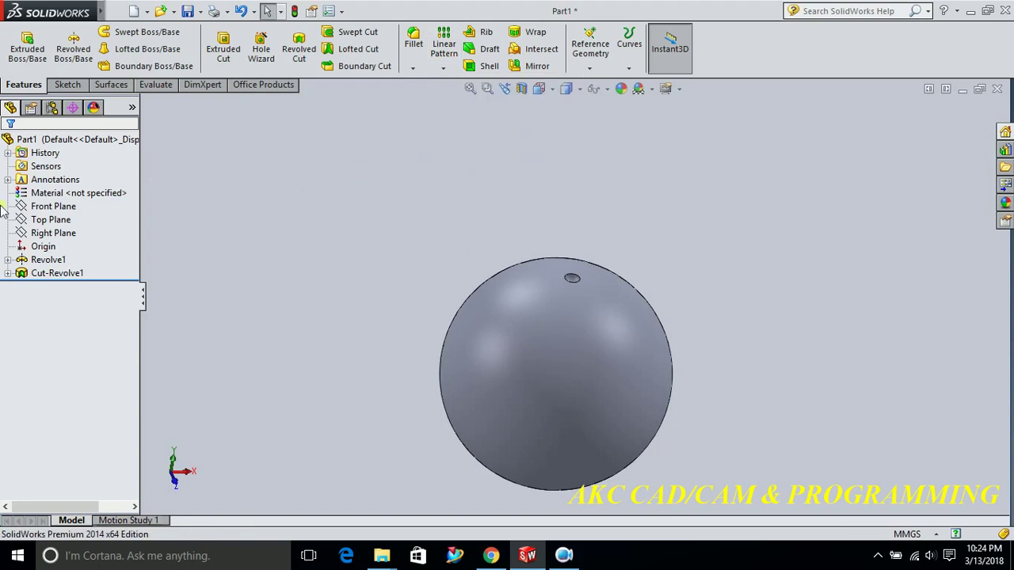
pyautogui.click(47, 206)
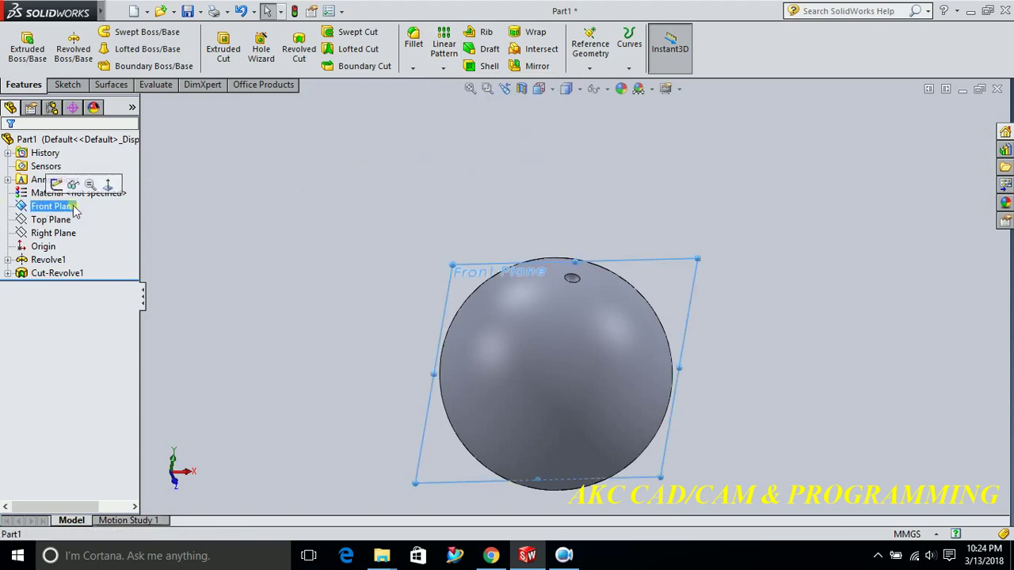
pyautogui.click(539, 88)
pyautogui.click(598, 148)
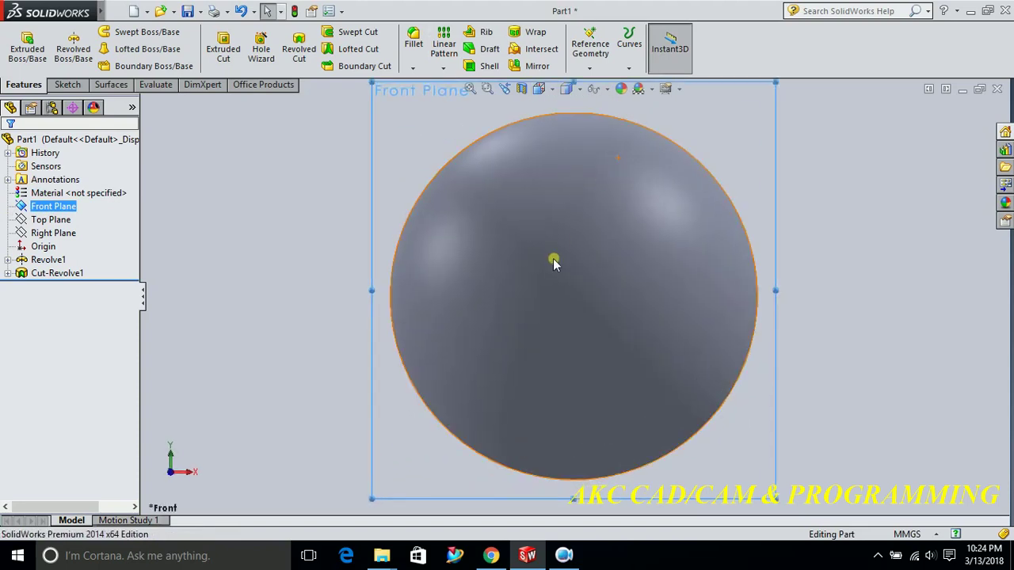
pyautogui.click(67, 84)
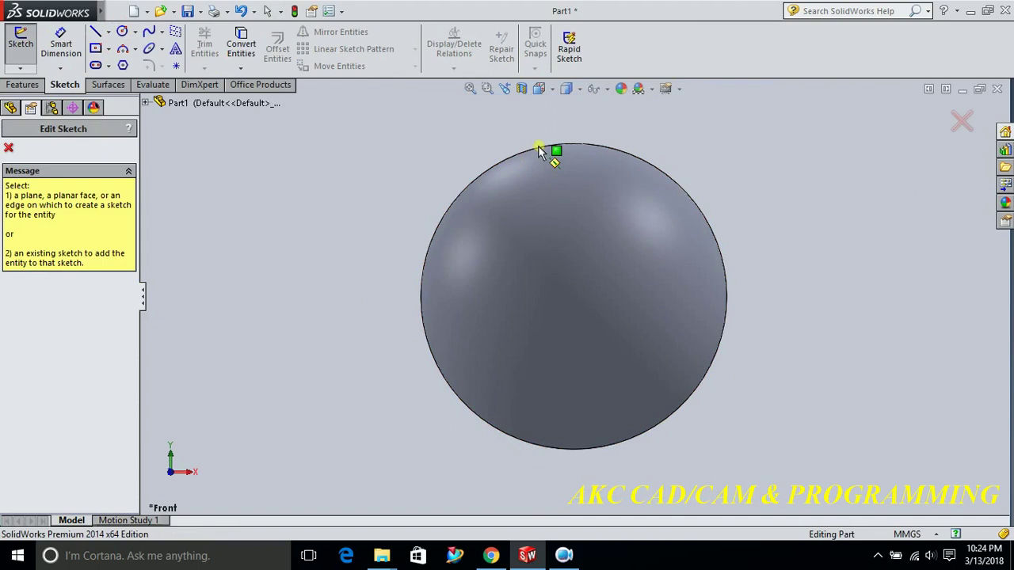
# Sketch on the Front Plane a circle at the sphere's centre matching its 75 mm outline.
pyautogui.click(145, 103)
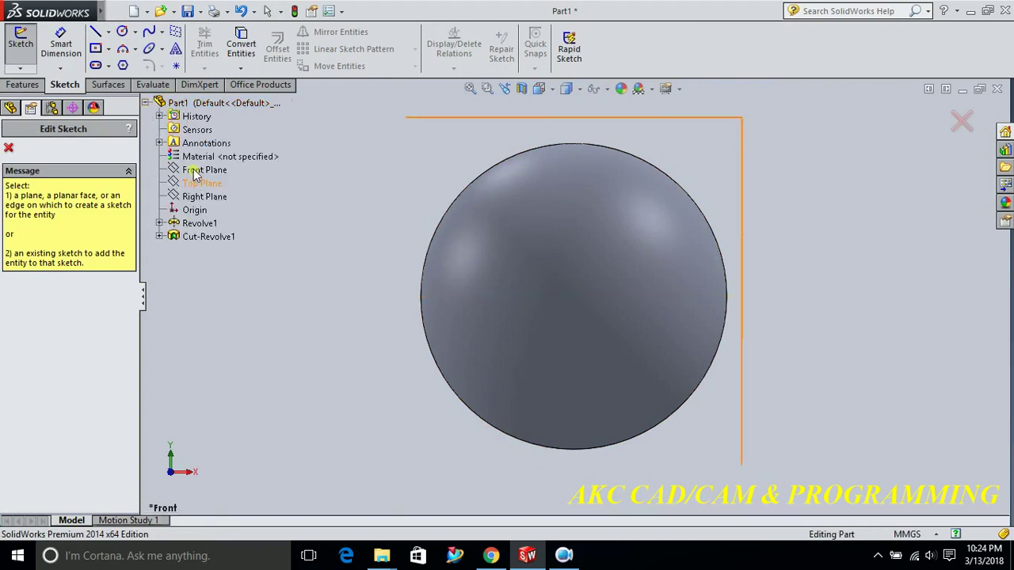
pyautogui.click(196, 171)
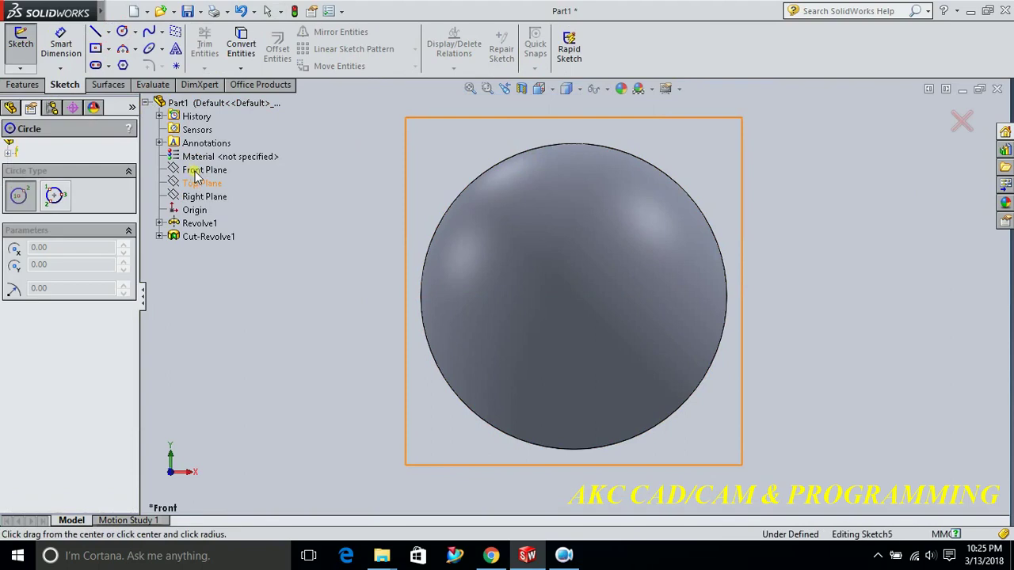
pyautogui.click(116, 10)
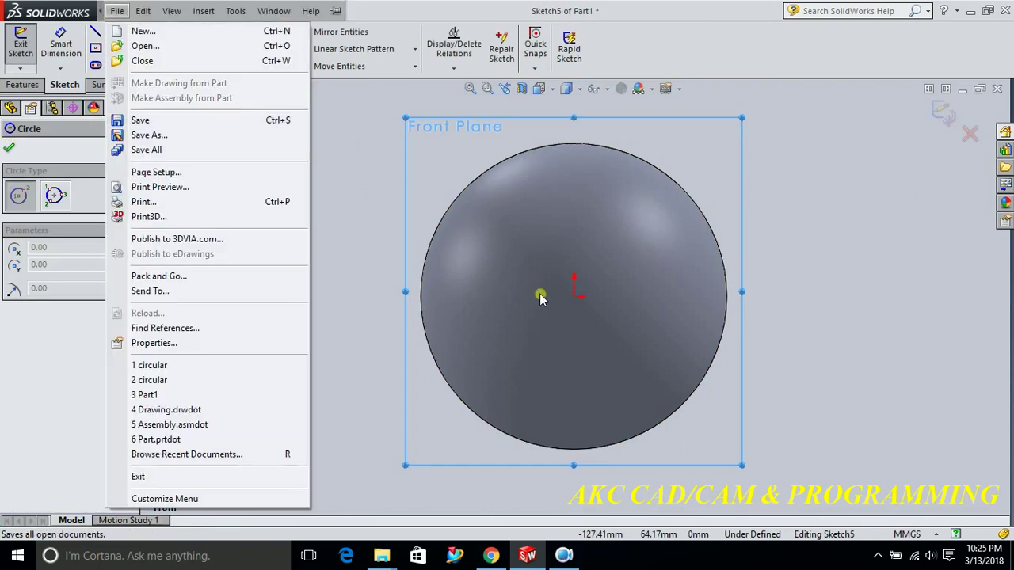
pyautogui.click(353, 143)
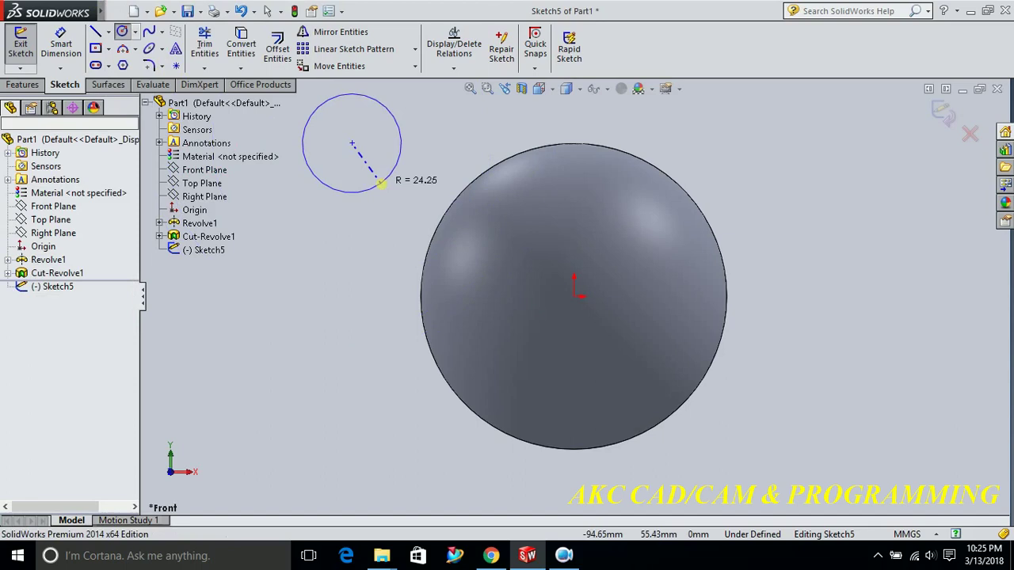
pyautogui.press('Escape')
pyautogui.click(121, 30)
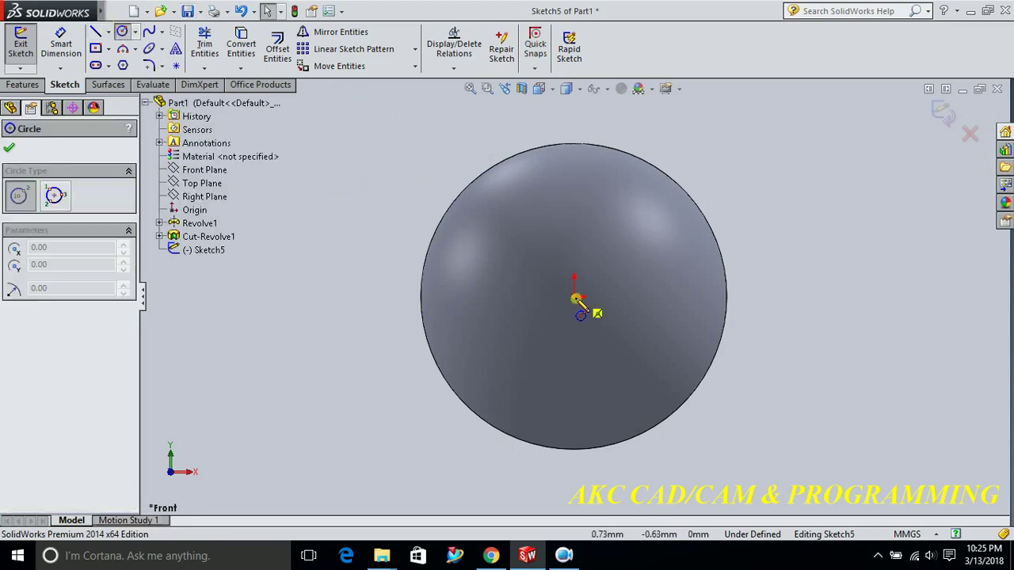
pyautogui.click(574, 294)
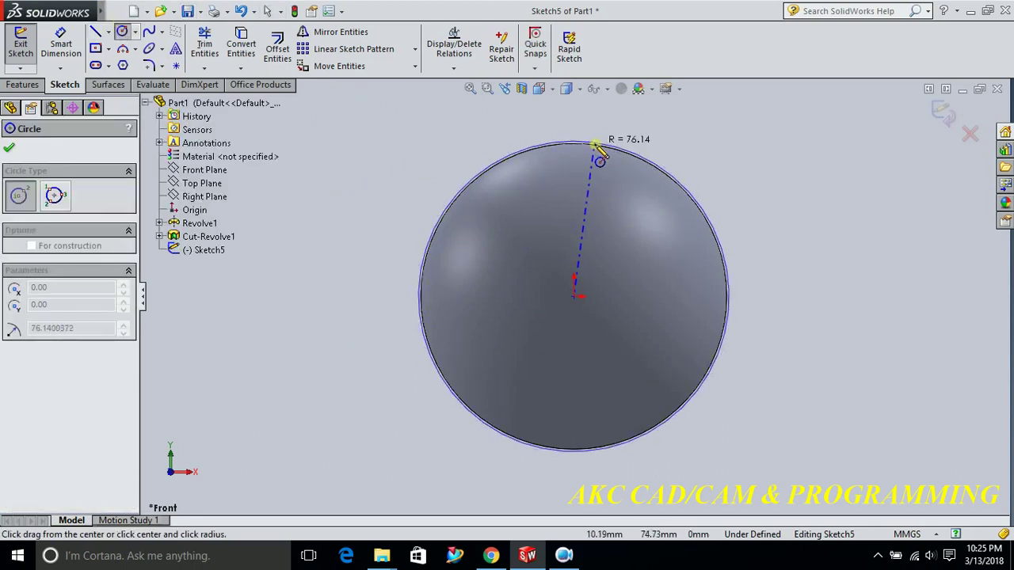
pyautogui.click(600, 155)
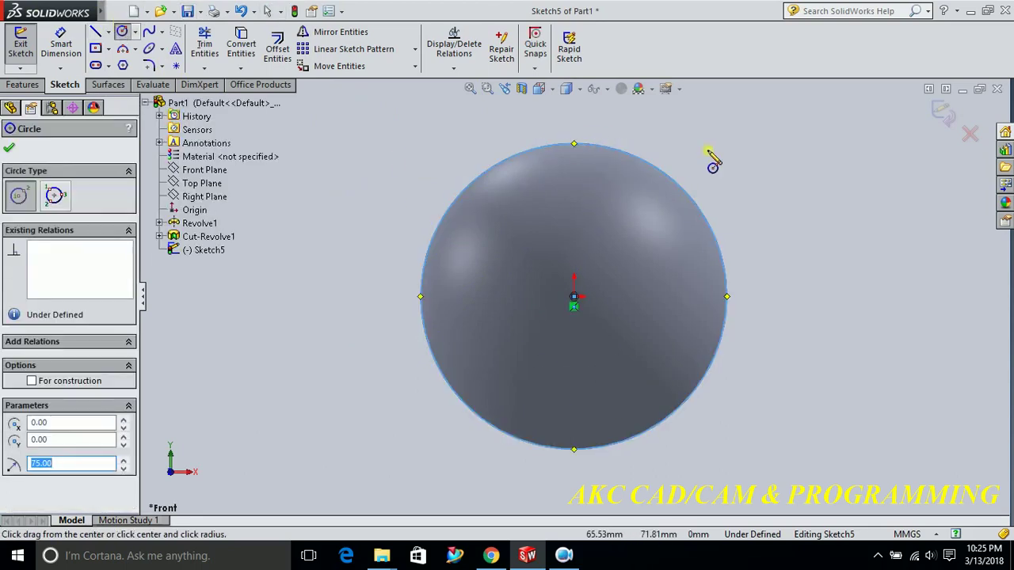
pyautogui.press('Escape')
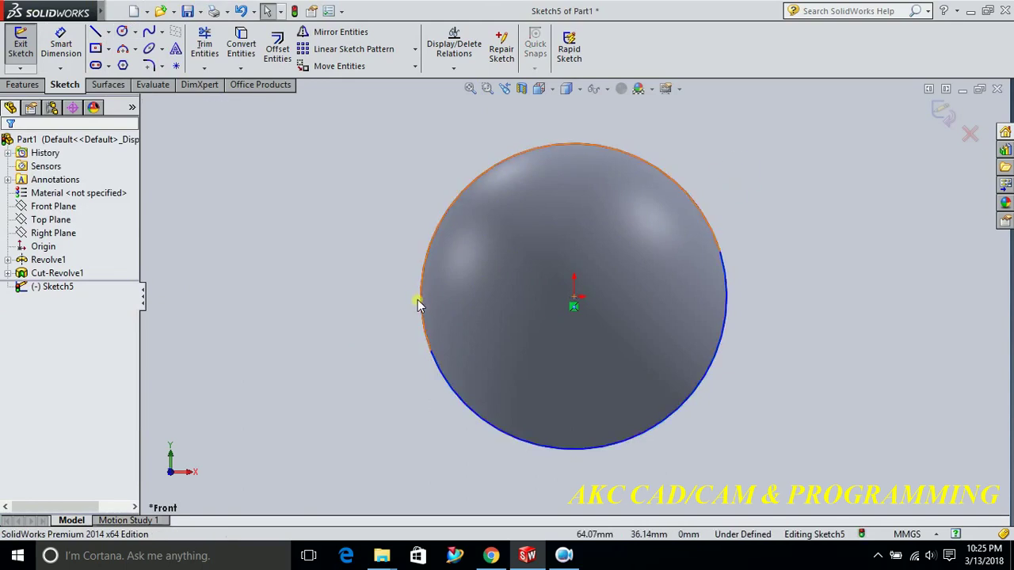
# Draw a horizontal and a vertical line crossing through the circle's centre.
pyautogui.scroll(-2, 417, 300)
pyautogui.press('l')
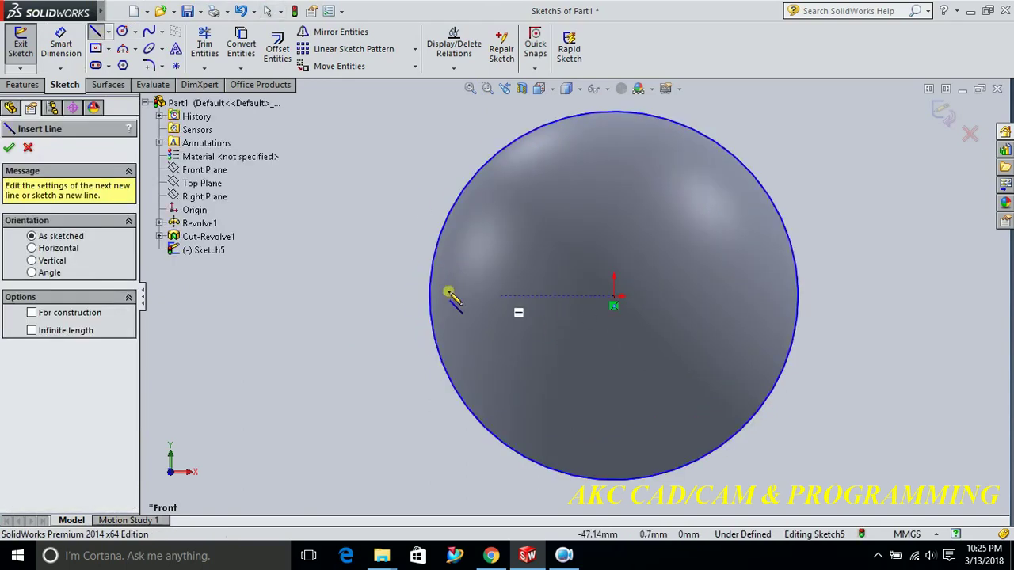
pyautogui.click(403, 297)
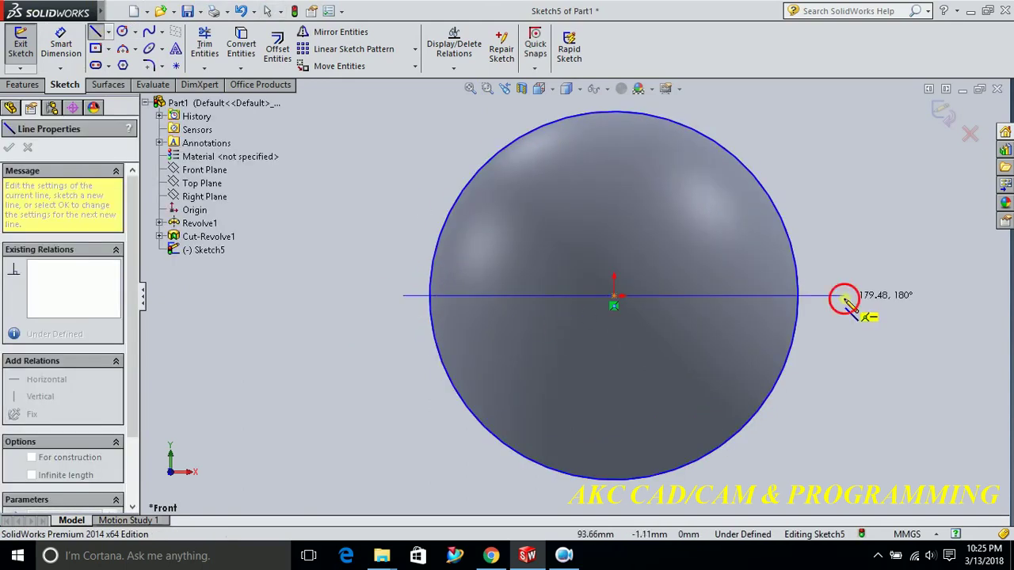
pyautogui.click(844, 296)
pyautogui.press('Escape')
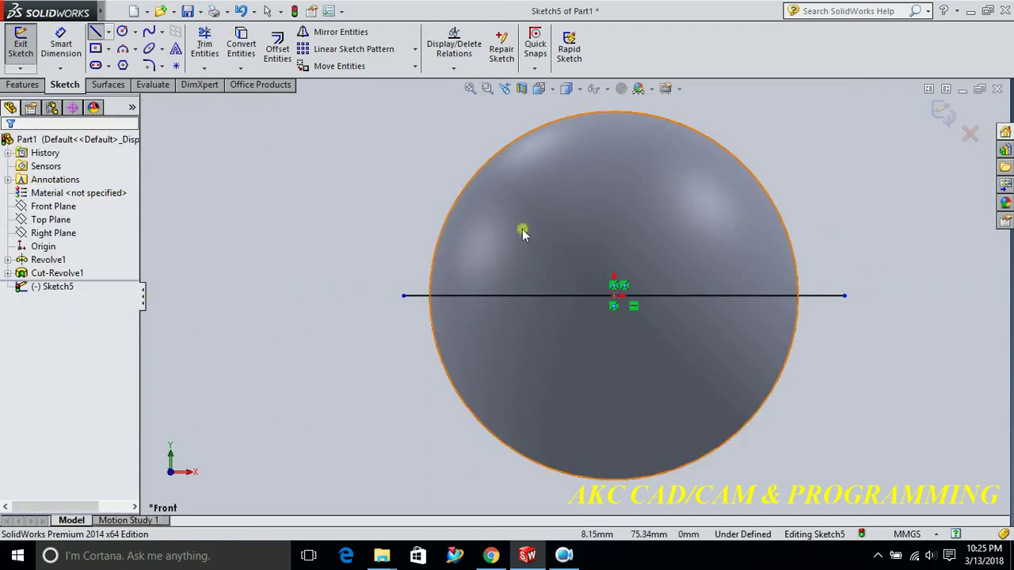
pyautogui.press('Escape')
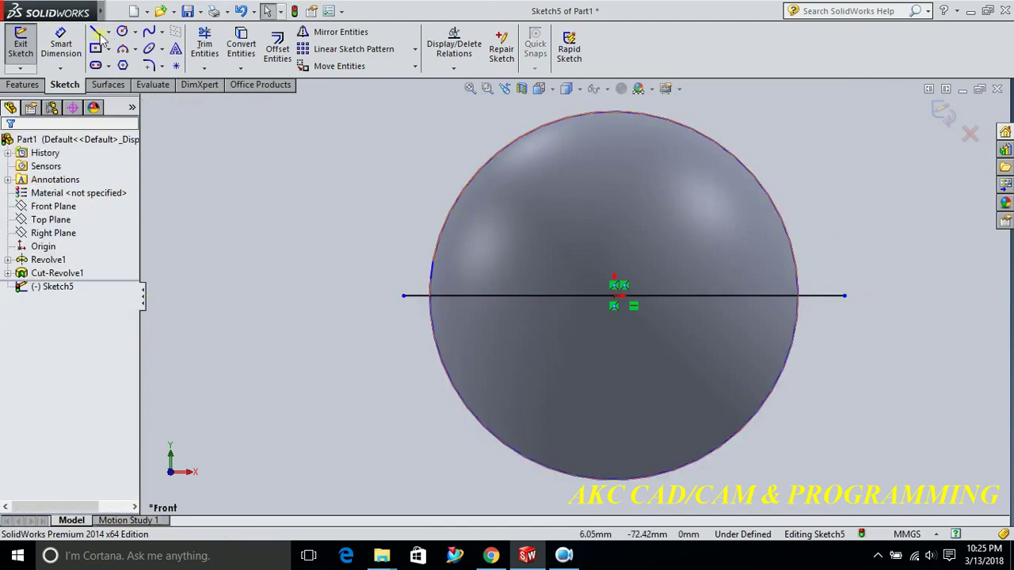
pyautogui.click(95, 31)
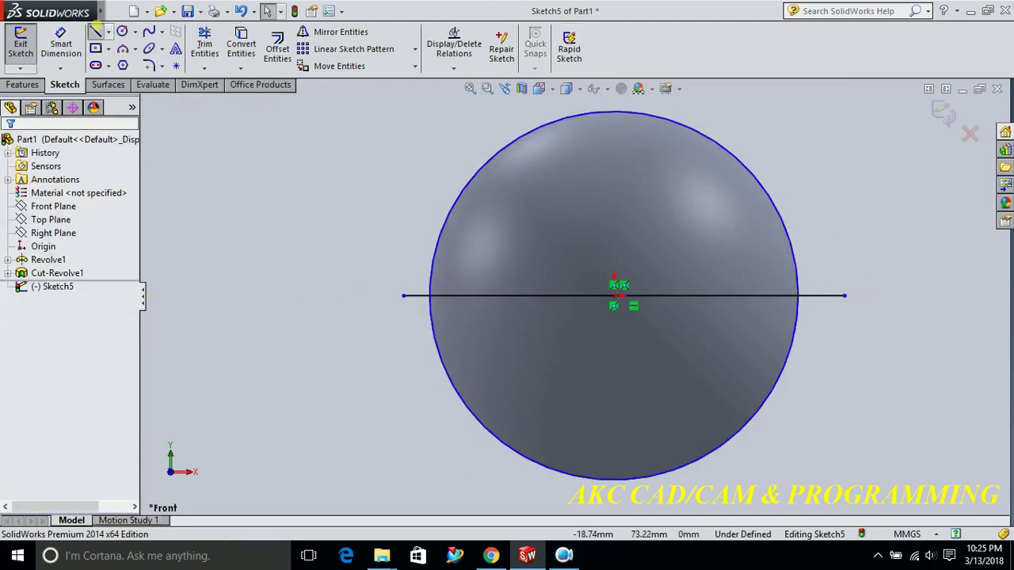
pyautogui.scroll(-3, 586, 333)
pyautogui.scroll(5, 607, 277)
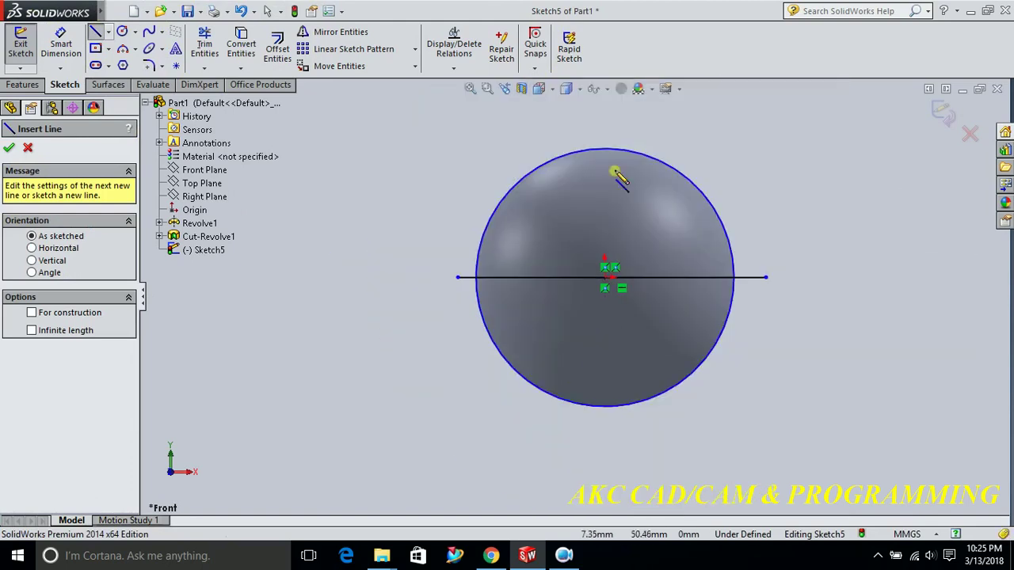
pyautogui.click(605, 122)
pyautogui.click(604, 455)
pyautogui.press('Escape')
# Trim the circle and lines down to the upper-left quarter arc and exit the sketch.
pyautogui.click(204, 43)
pyautogui.click(701, 192)
pyautogui.click(715, 344)
pyautogui.click(516, 374)
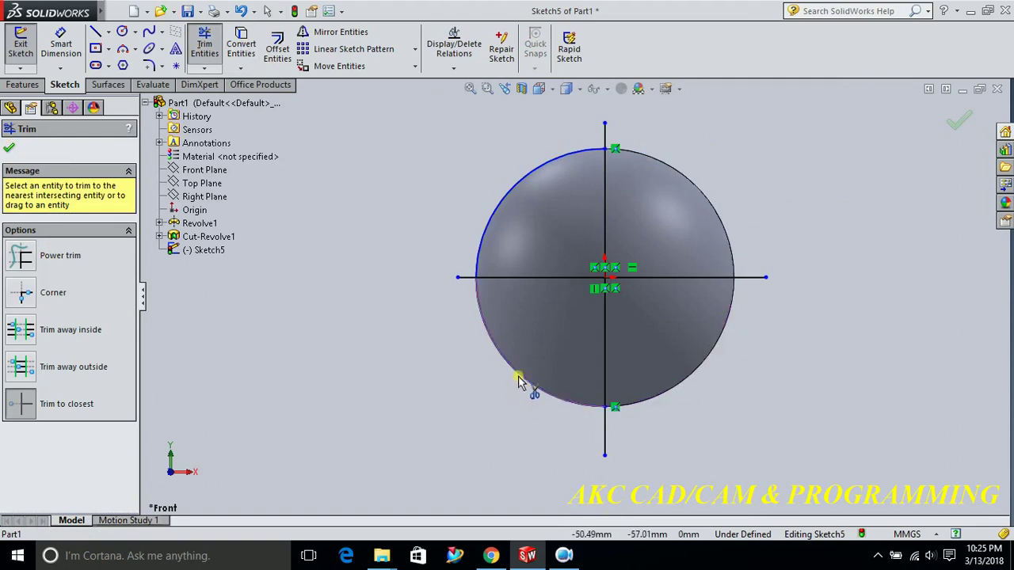
pyautogui.click(507, 277)
pyautogui.moveTo(686, 275)
pyautogui.mouseDown()
pyautogui.moveTo(658, 267)
pyautogui.moveTo(602, 219)
pyautogui.moveTo(557, 263)
pyautogui.mouseUp()
pyautogui.click(467, 281)
pyautogui.click(607, 142)
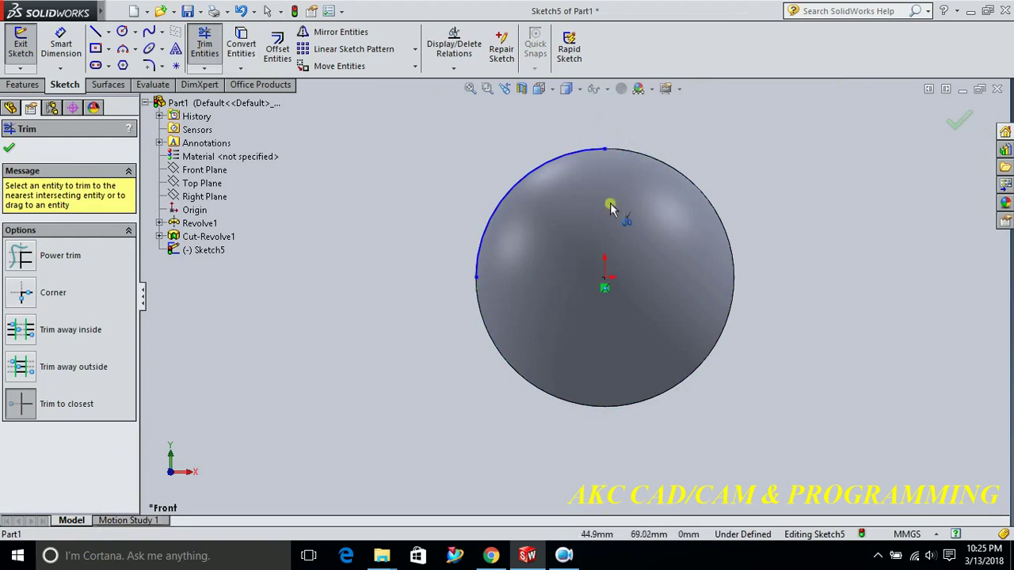
pyautogui.scroll(-2, 610, 207)
pyautogui.scroll(2, 572, 226)
pyautogui.click(954, 116)
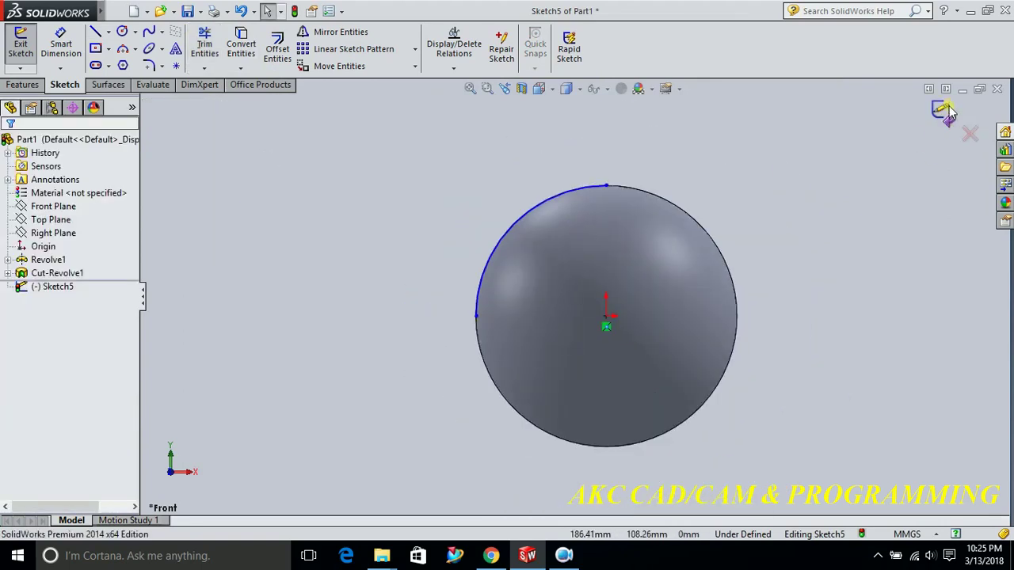
pyautogui.click(943, 111)
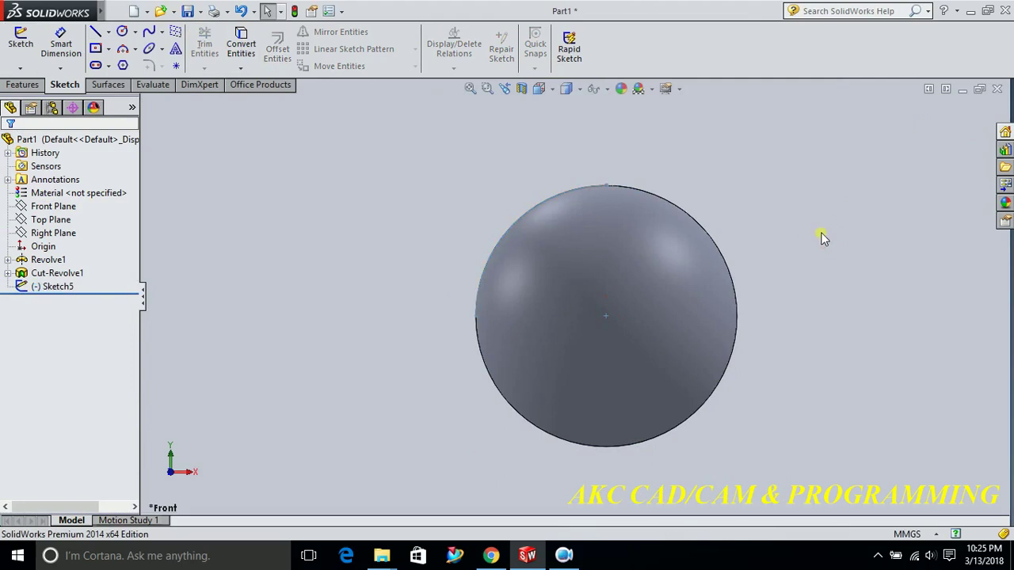
# Orbit the sphere to view the hole and the quarter arc.
pyautogui.moveTo(821, 232); pyautogui.dragTo(896, 323, button='middle')
pyautogui.scroll(1, 573, 387)
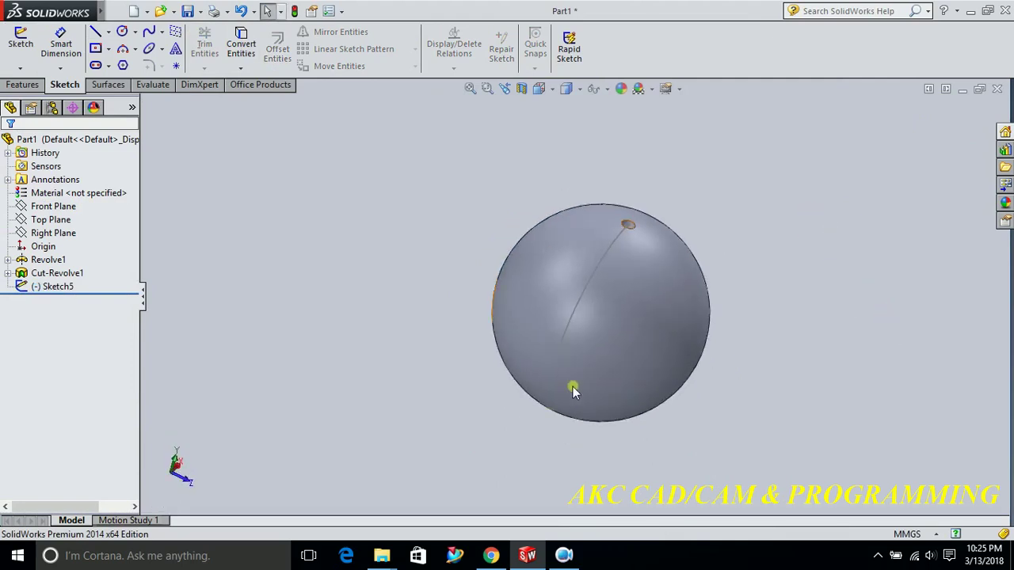
pyautogui.scroll(-1, 667, 274)
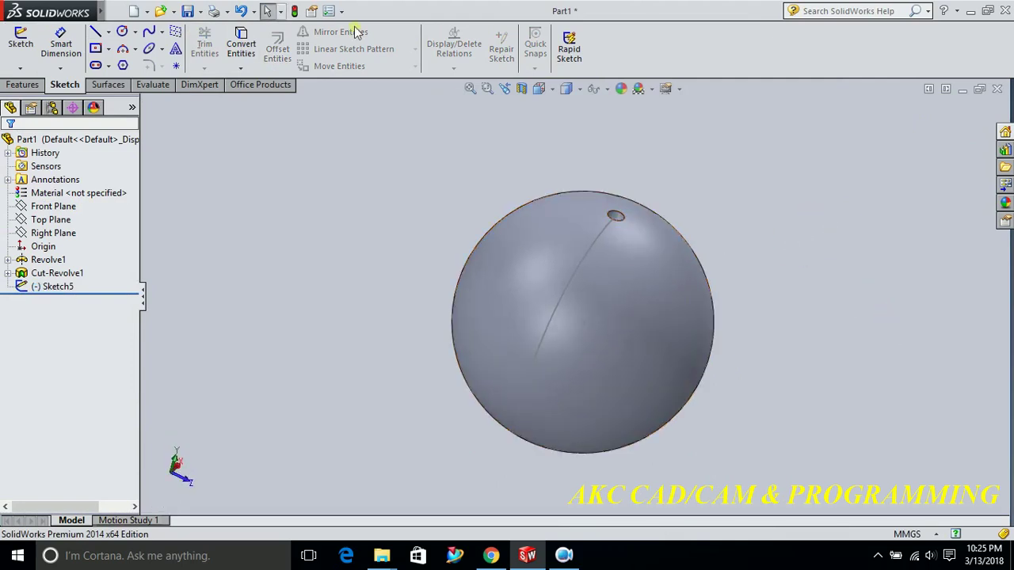
pyautogui.click(22, 85)
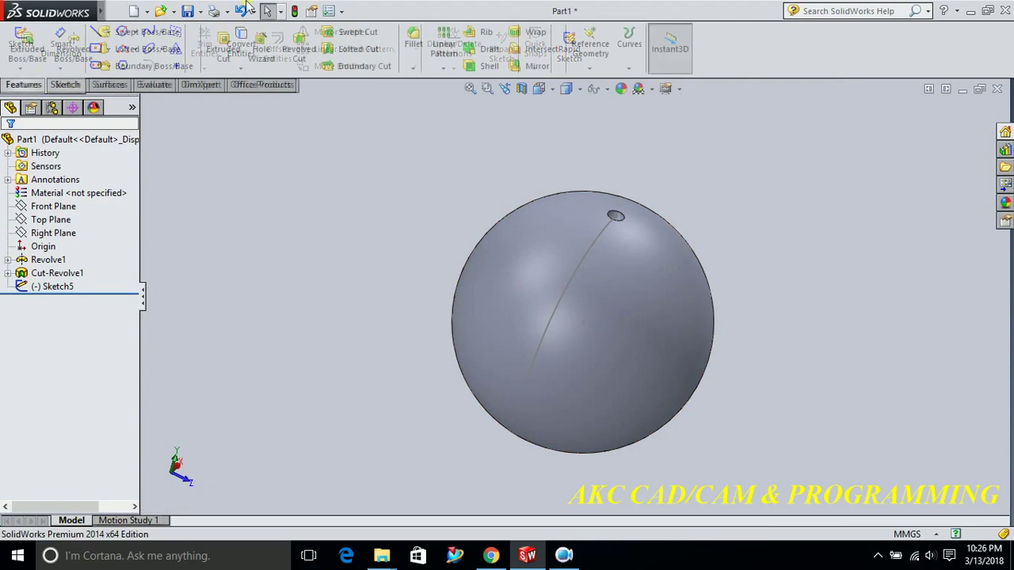
# Start a Curve Driven Pattern of Cut-Revolve1 along Arc1@Sketch5.
pyautogui.click(444, 68)
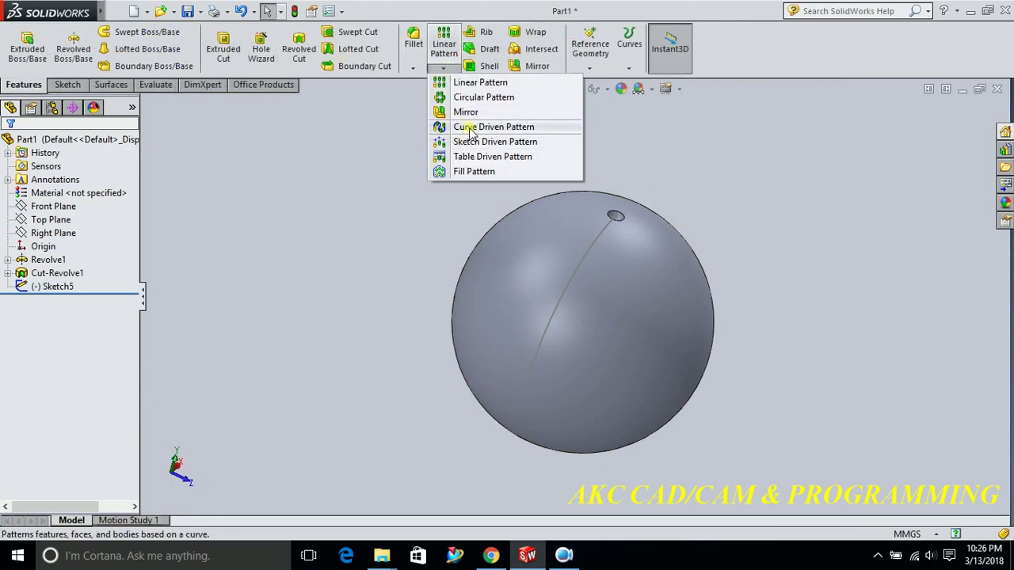
pyautogui.click(470, 131)
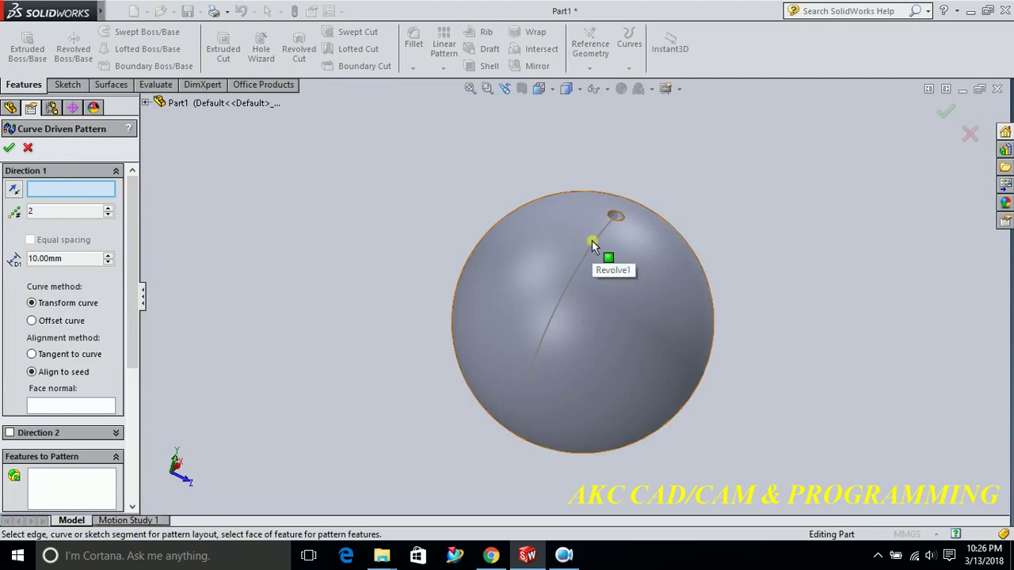
pyautogui.click(568, 284)
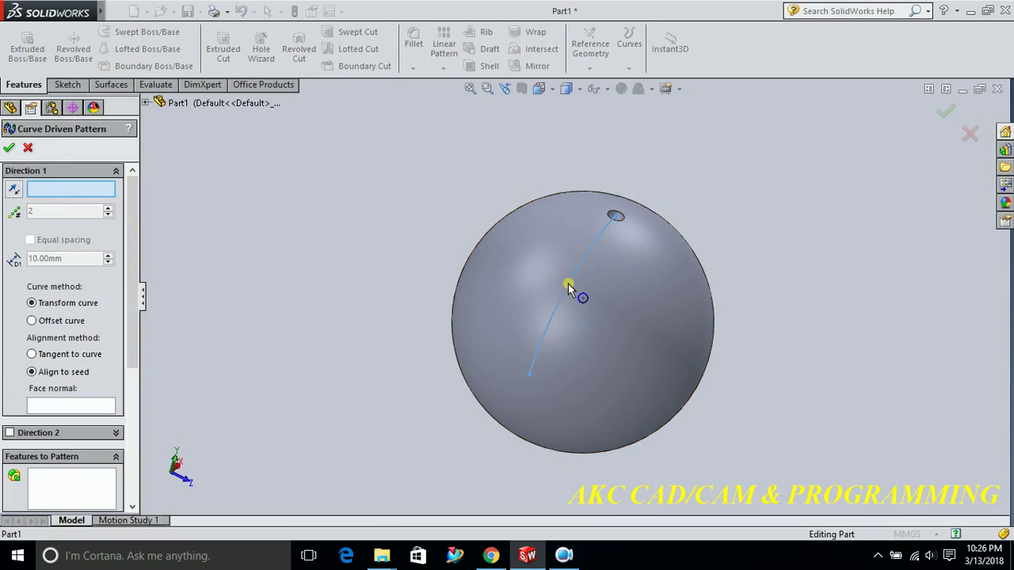
pyautogui.moveTo(817, 248)
pyautogui.mouseDown(button='middle')
pyautogui.moveTo(765, 215)
pyautogui.moveTo(697, 215)
pyautogui.mouseUp(button='middle')
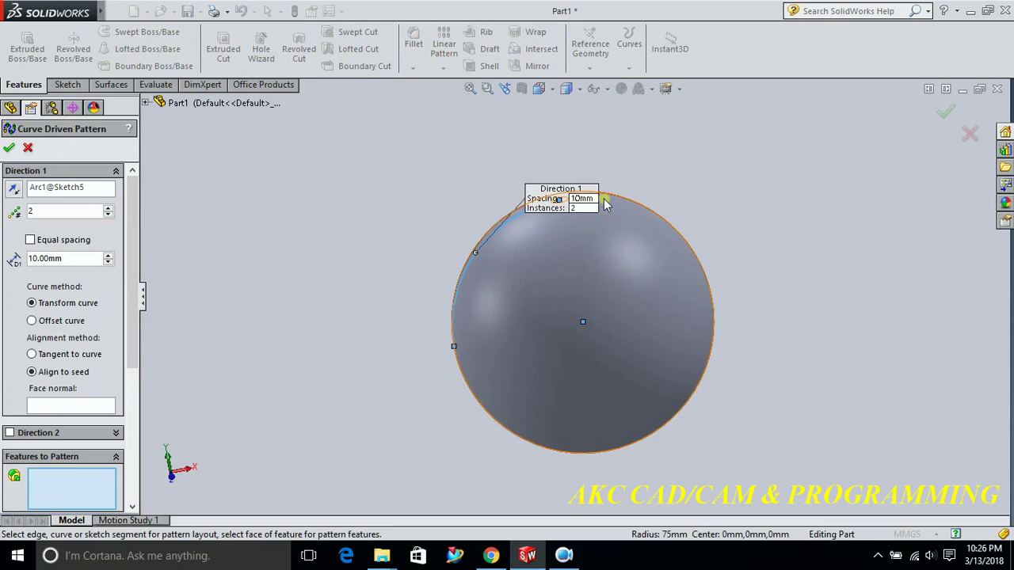
pyautogui.scroll(-5, 604, 205)
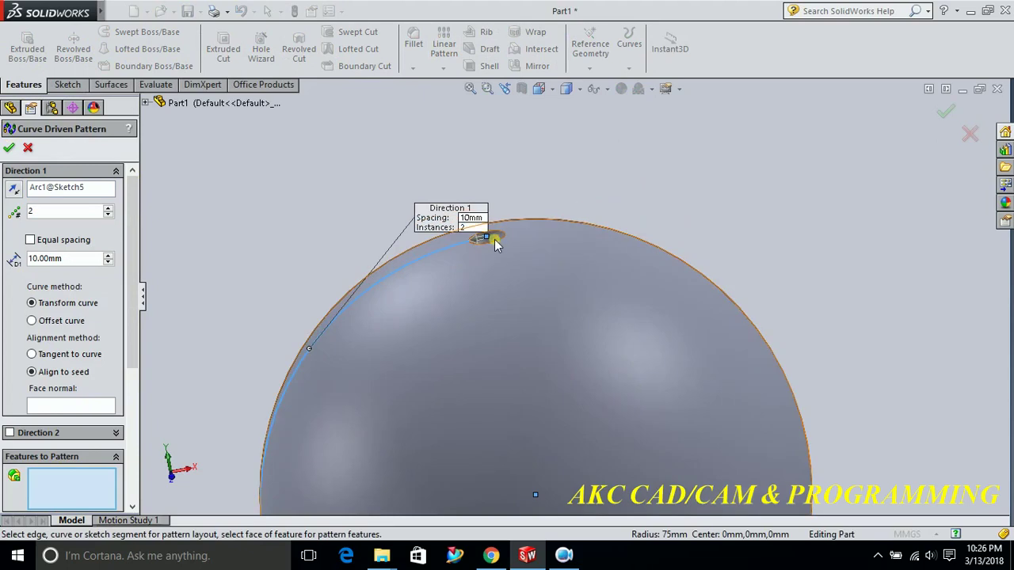
pyautogui.scroll(-2, 495, 237)
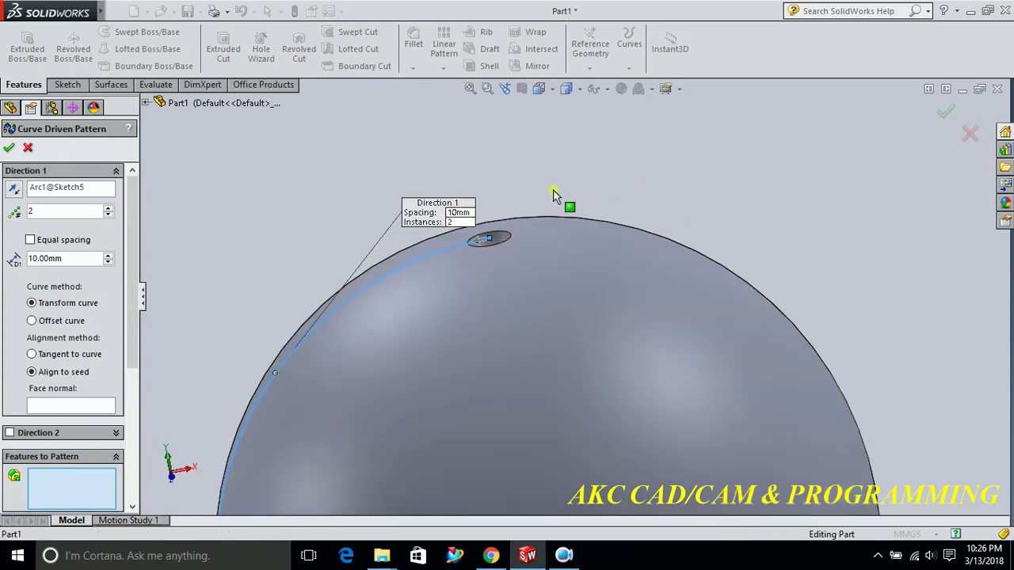
pyautogui.scroll(5, 571, 172)
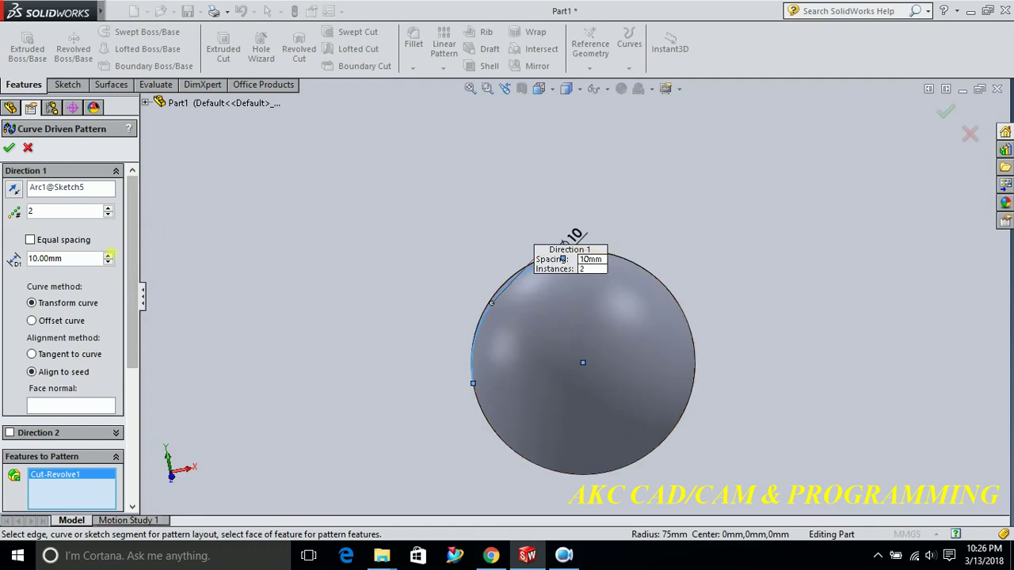
# Enter 5 instances and 20 mm spacing, then orbit to check the hole previews.
pyautogui.doubleClick(47, 213)
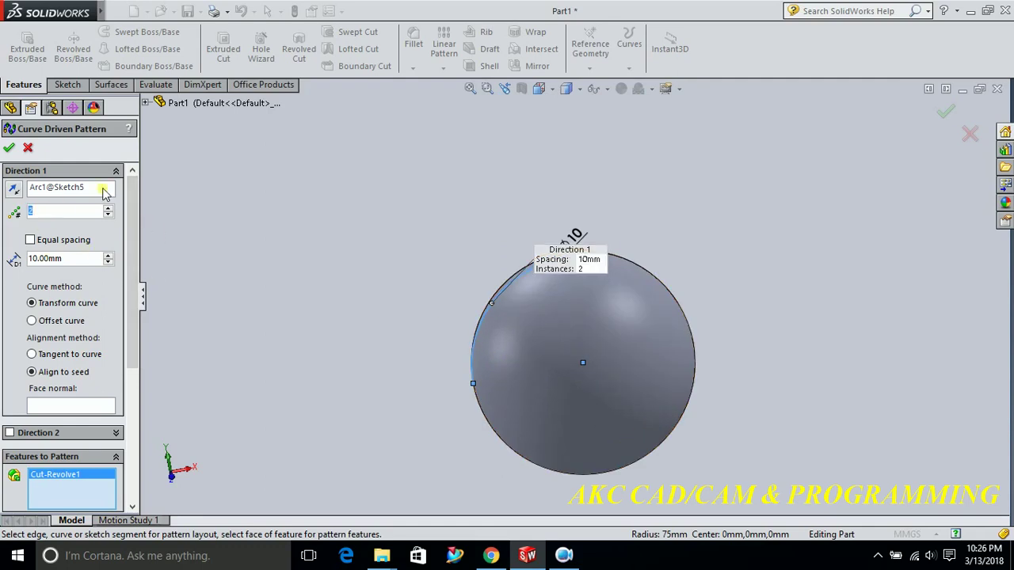
pyautogui.write('5')
pyautogui.press('Return')
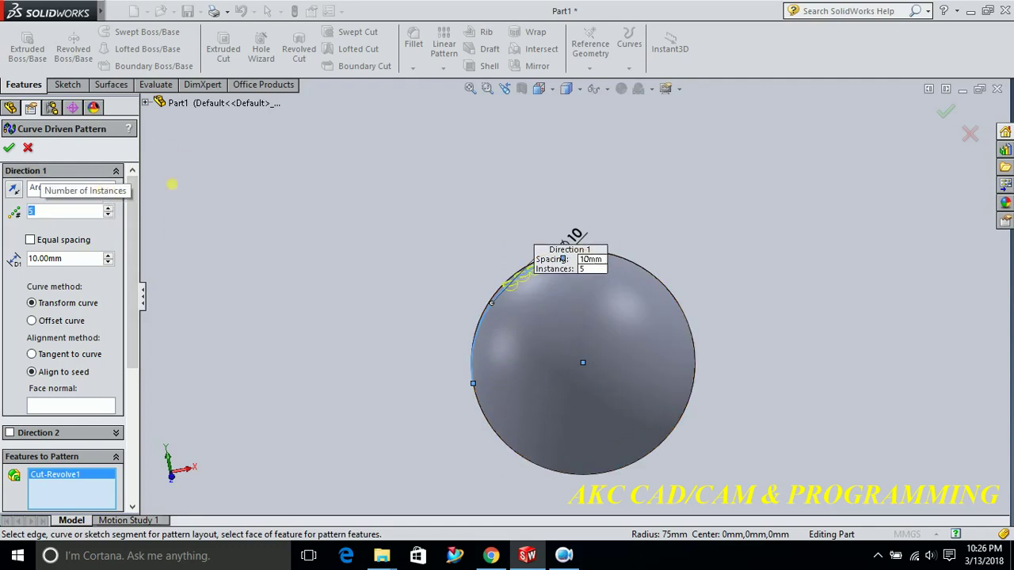
pyautogui.doubleClick(68, 262)
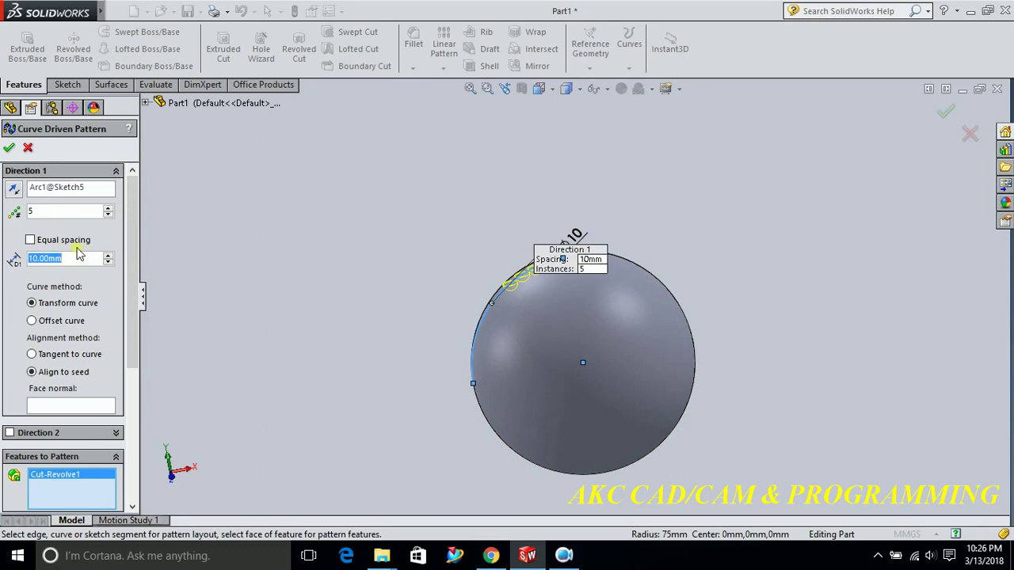
pyautogui.write('20')
pyautogui.press('Return')
pyautogui.moveTo(423, 325); pyautogui.dragTo(471, 391, button='middle')
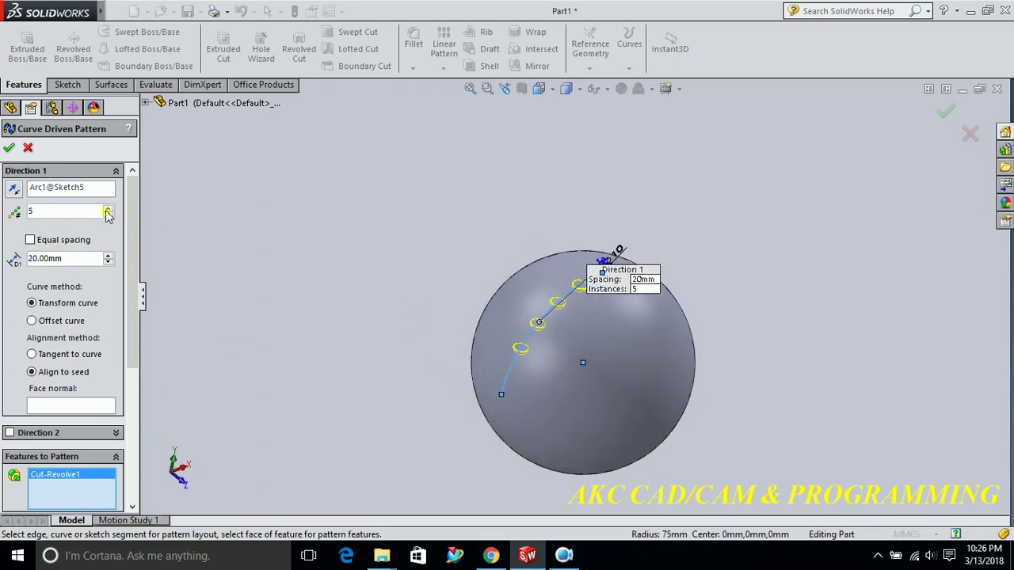
pyautogui.moveTo(442, 305)
pyautogui.mouseDown(button='middle')
pyautogui.moveTo(450, 294)
pyautogui.moveTo(442, 314)
pyautogui.mouseUp(button='middle')
pyautogui.scroll(-1, 442, 313)
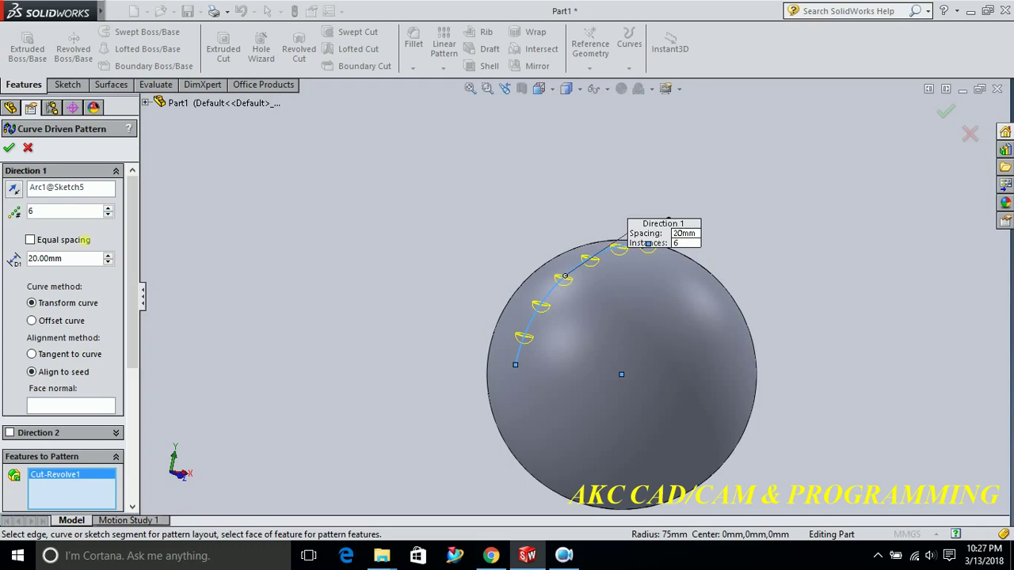
# Change the spacing to 22 mm and align the copies tangent to the arc.
pyautogui.doubleClick(75, 261)
pyautogui.write('2')
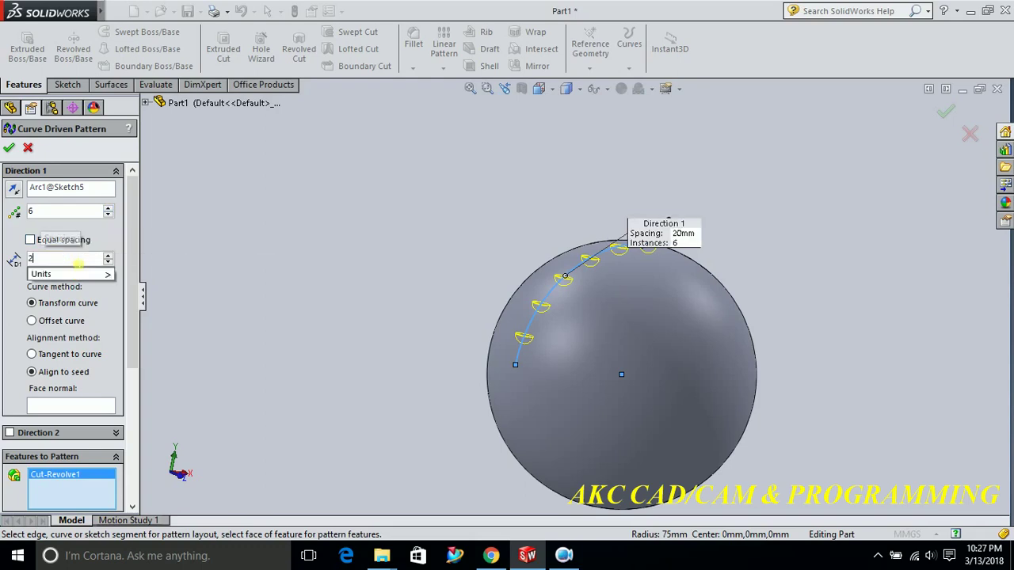
pyautogui.write('2')
pyautogui.press('Return')
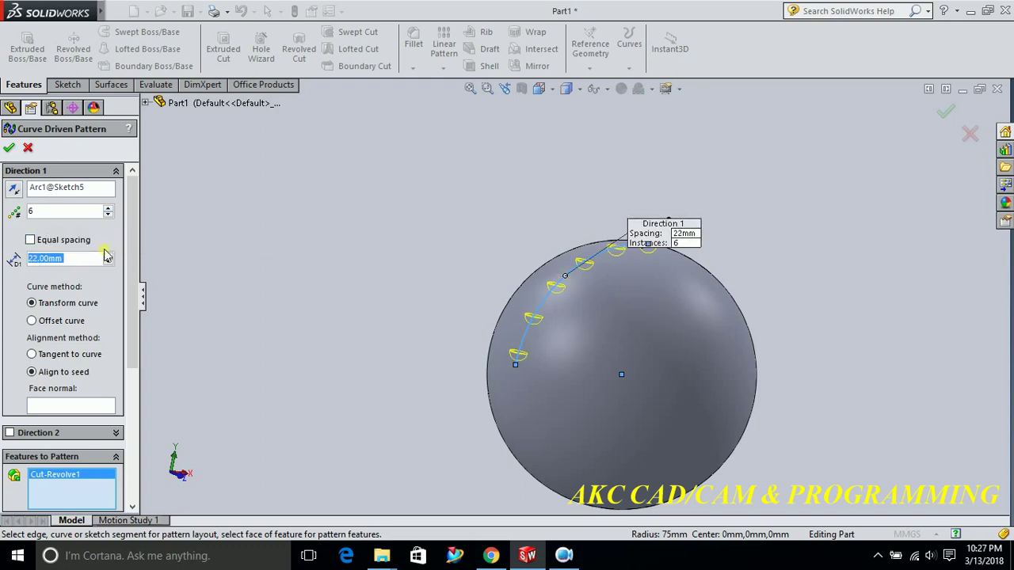
pyautogui.moveTo(448, 355)
pyautogui.mouseDown(button='middle')
pyautogui.moveTo(486, 294)
pyautogui.moveTo(457, 358)
pyautogui.mouseUp(button='middle')
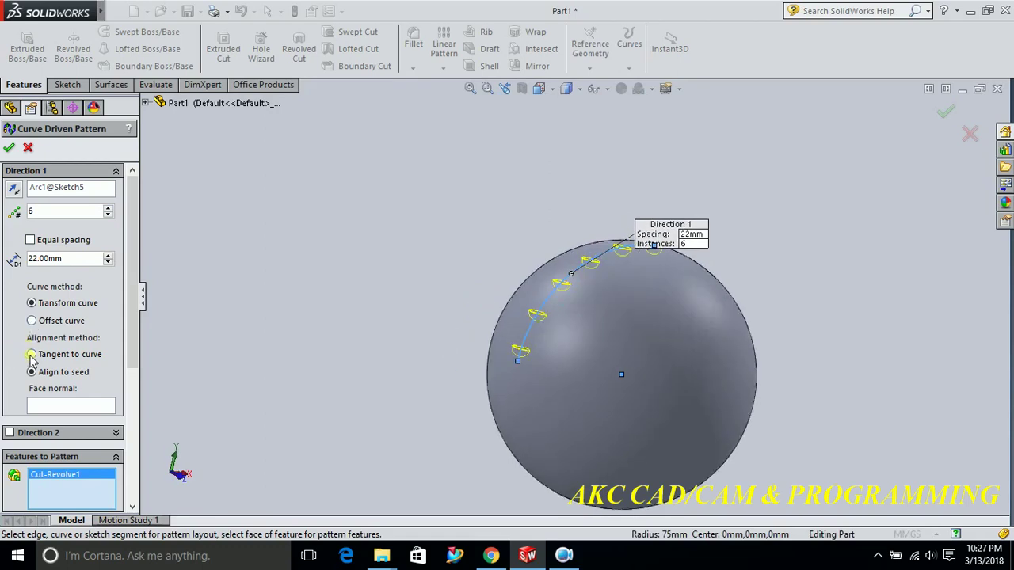
pyautogui.click(31, 356)
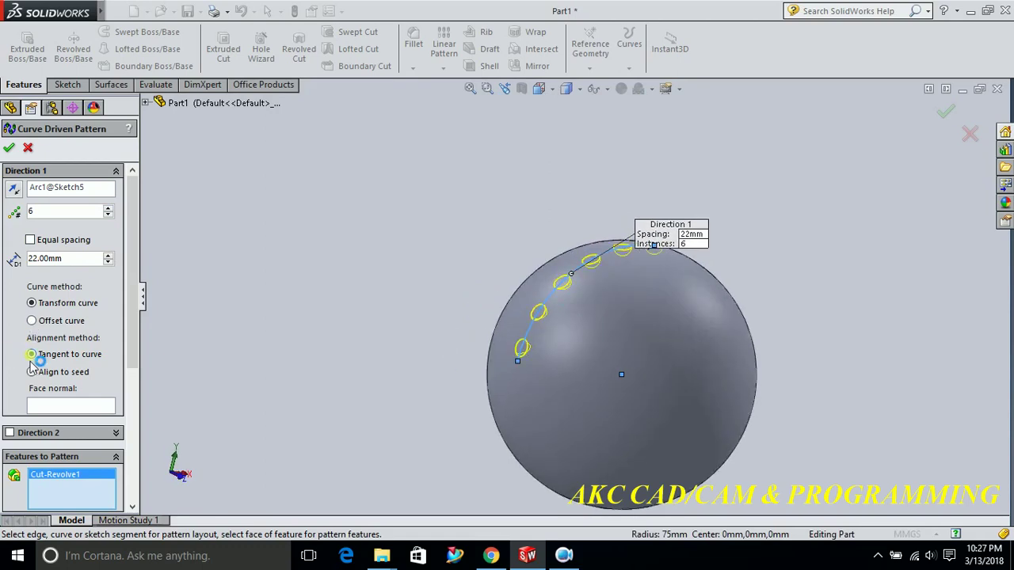
# Confirm CrvPattern1 and orbit to view the row of six holes.
pyautogui.moveTo(467, 321)
pyautogui.mouseDown(button='middle')
pyautogui.moveTo(491, 344)
pyautogui.moveTo(663, 264)
pyautogui.moveTo(470, 240)
pyautogui.moveTo(426, 280)
pyautogui.mouseUp(button='middle')
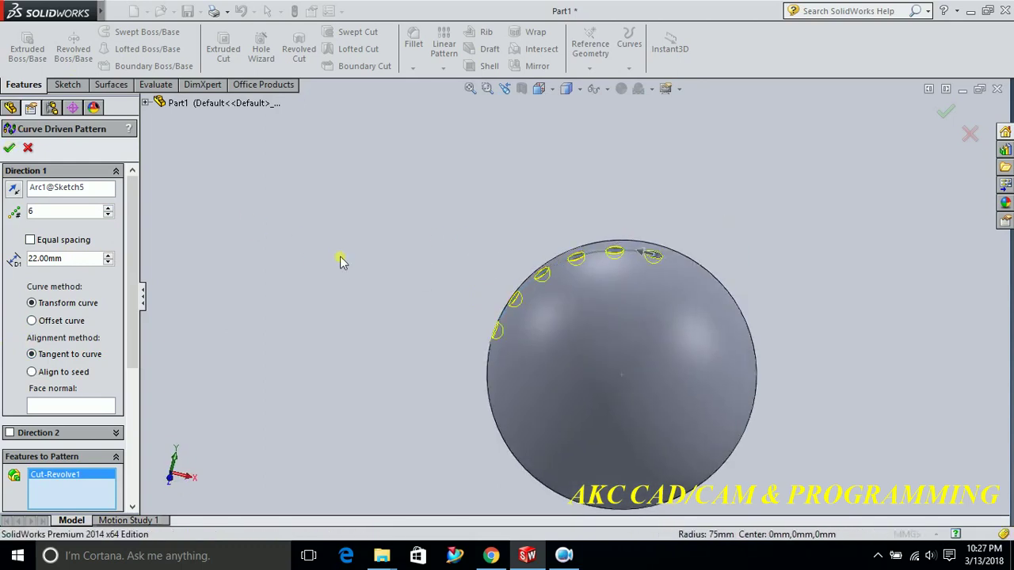
pyautogui.press('Return')
pyautogui.moveTo(402, 297)
pyautogui.mouseDown(button='middle')
pyautogui.moveTo(476, 381)
pyautogui.moveTo(428, 332)
pyautogui.moveTo(428, 216)
pyautogui.mouseUp(button='middle')
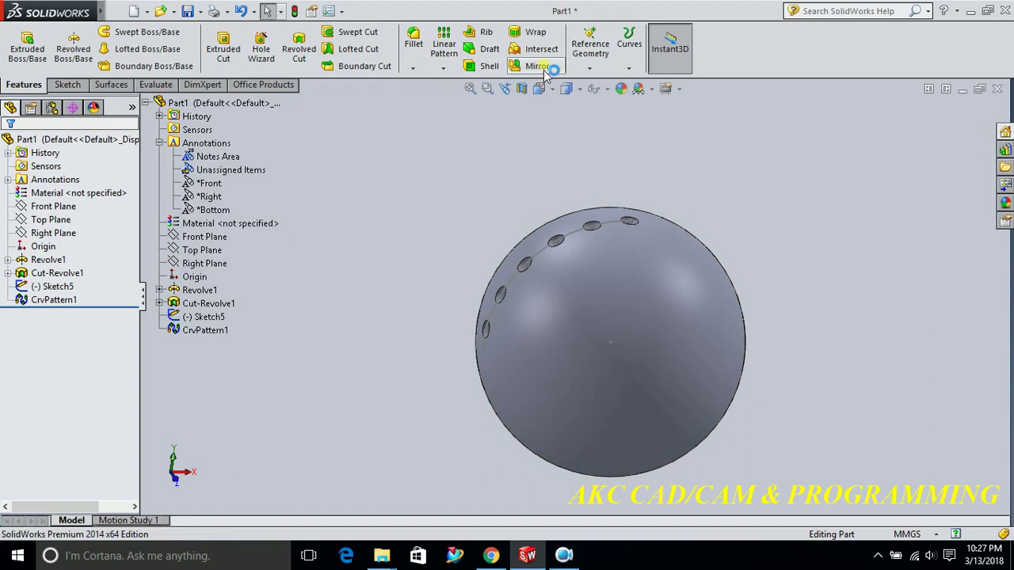
pyautogui.click(444, 70)
# Start a circular pattern with CrvPattern1 as the feature to pattern.
pyautogui.click(461, 98)
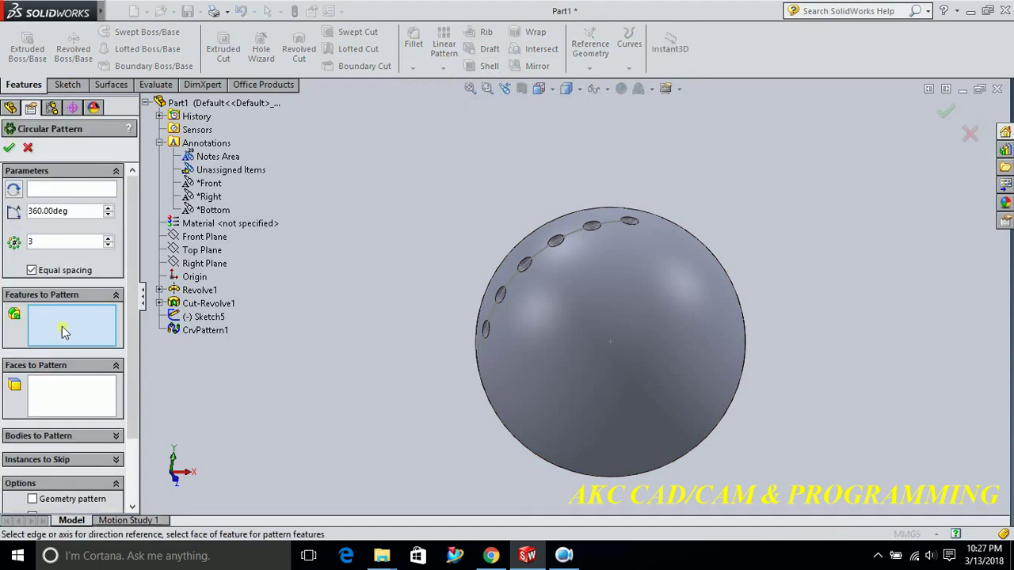
pyautogui.click(197, 333)
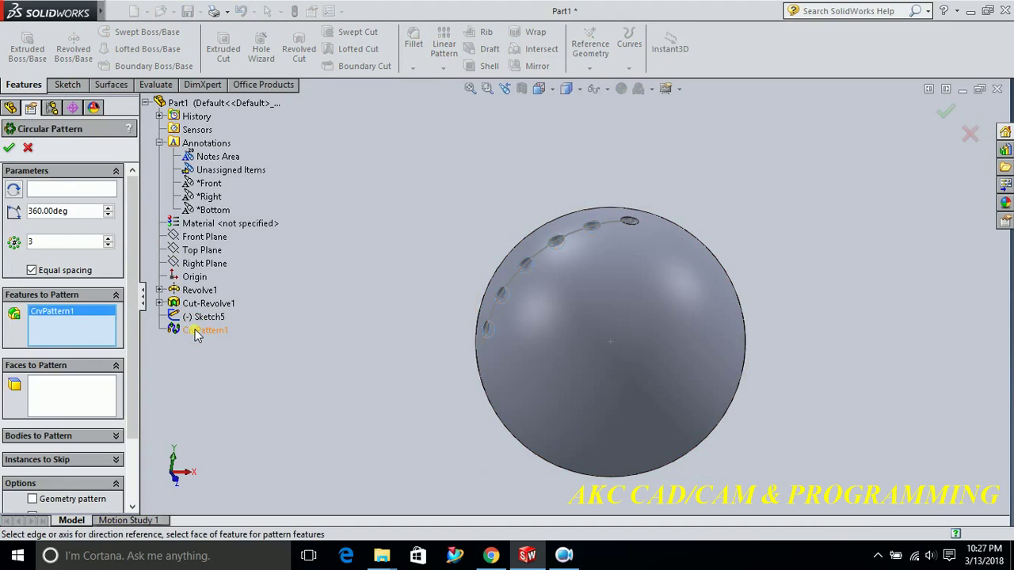
pyautogui.click(49, 194)
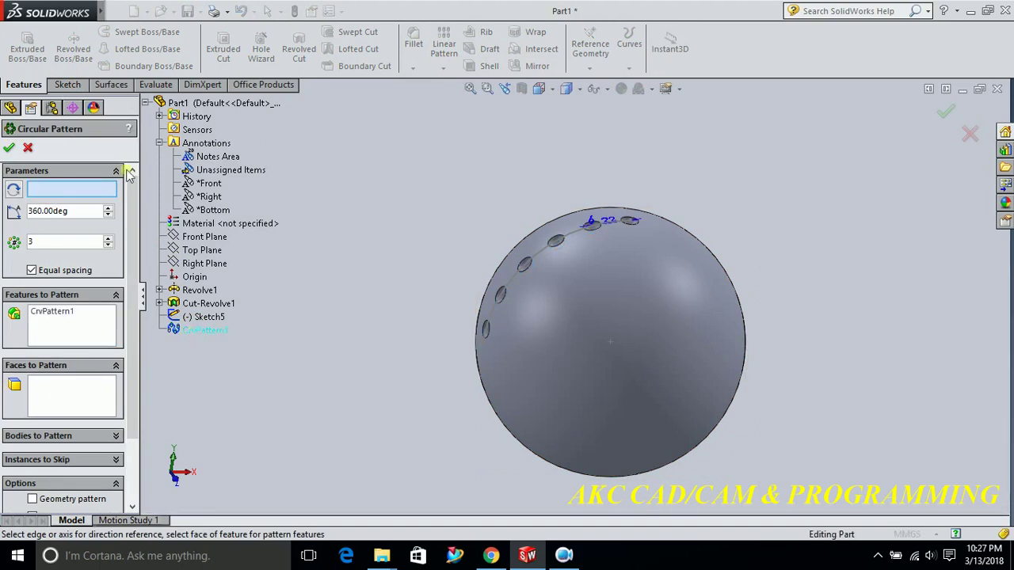
# Turn on temporary axes and orbit the sphere to expose its axis.
pyautogui.click(605, 89)
pyautogui.click(614, 126)
pyautogui.click(792, 204)
pyautogui.moveTo(792, 212)
pyautogui.mouseDown(button='middle')
pyautogui.moveTo(821, 243)
pyautogui.moveTo(807, 213)
pyautogui.moveTo(819, 160)
pyautogui.moveTo(765, 253)
pyautogui.moveTo(815, 264)
pyautogui.mouseUp(button='middle')
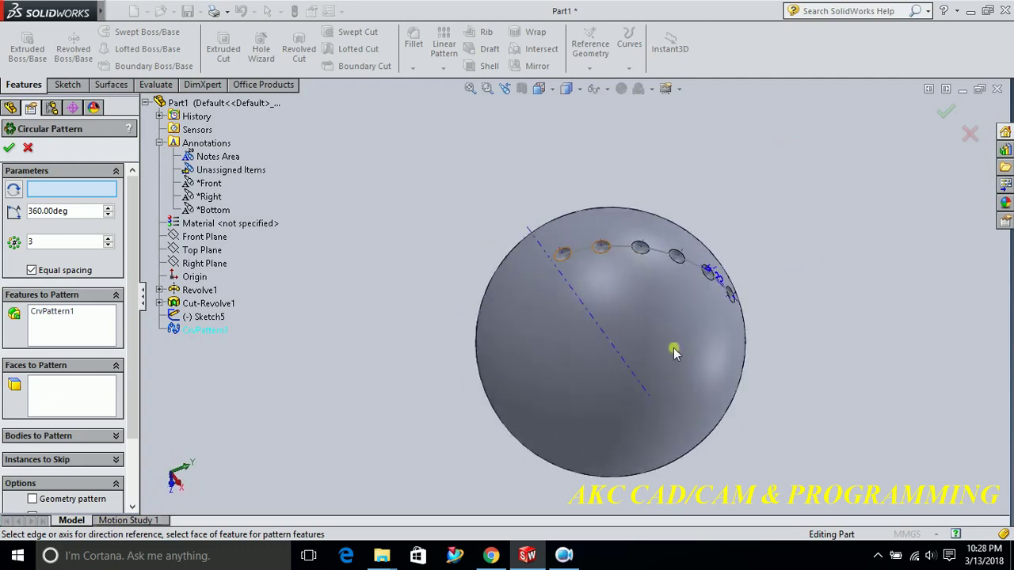
# Use Axis<1> as the pattern axis with 4 equally spaced instances over 360°.
pyautogui.click(531, 229)
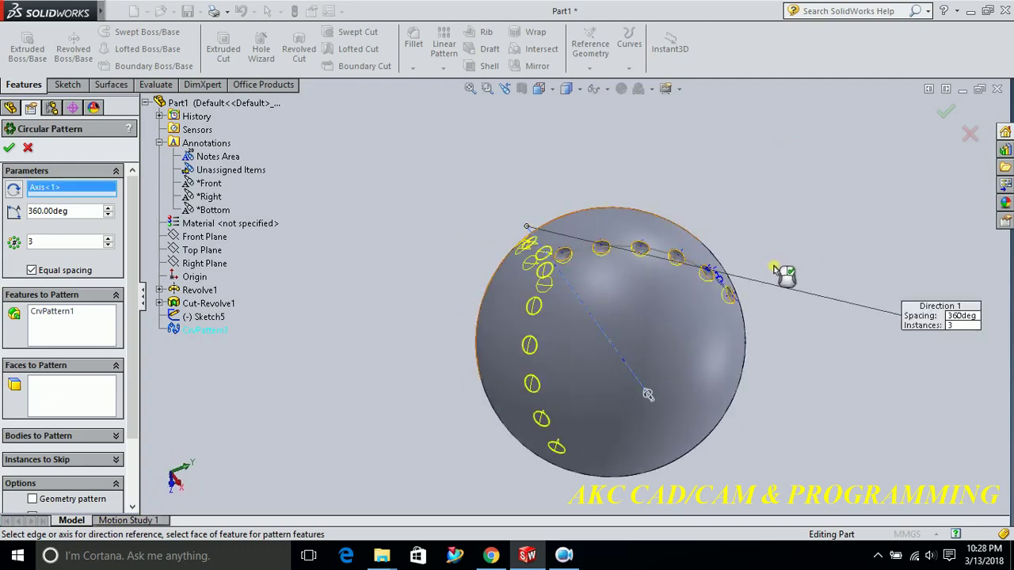
pyautogui.moveTo(735, 219)
pyautogui.mouseDown(button='middle')
pyautogui.moveTo(747, 253)
pyautogui.moveTo(679, 242)
pyautogui.moveTo(712, 237)
pyautogui.moveTo(713, 185)
pyautogui.moveTo(731, 195)
pyautogui.moveTo(683, 175)
pyautogui.mouseUp(button='middle')
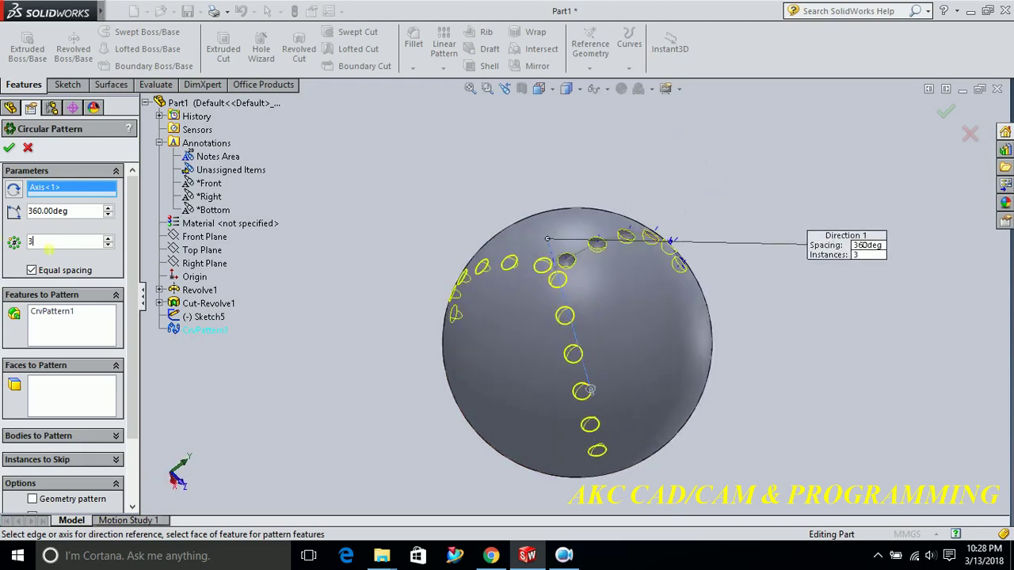
pyautogui.click(108, 241)
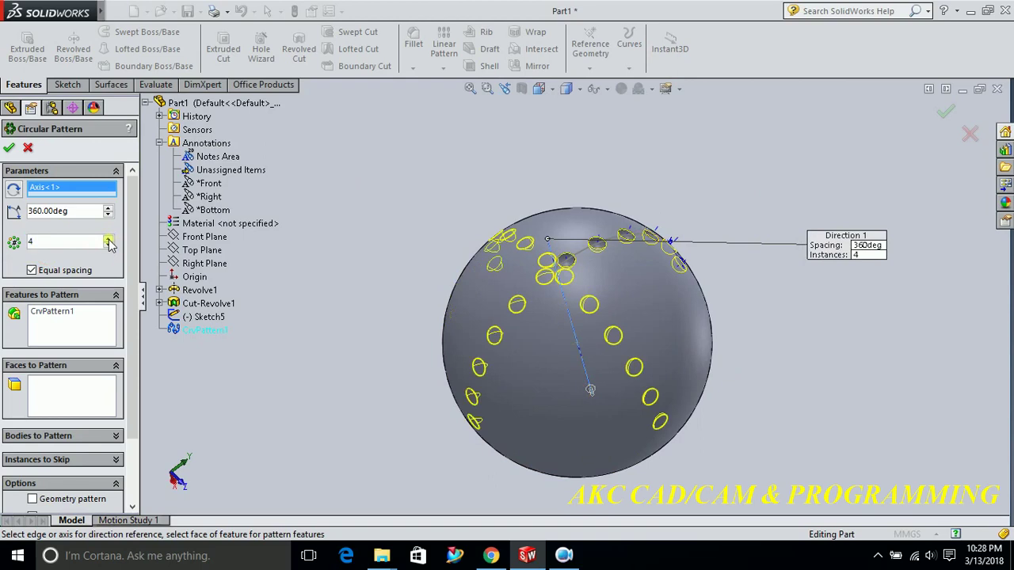
pyautogui.click(108, 241)
pyautogui.click(108, 241)
pyautogui.click(108, 239)
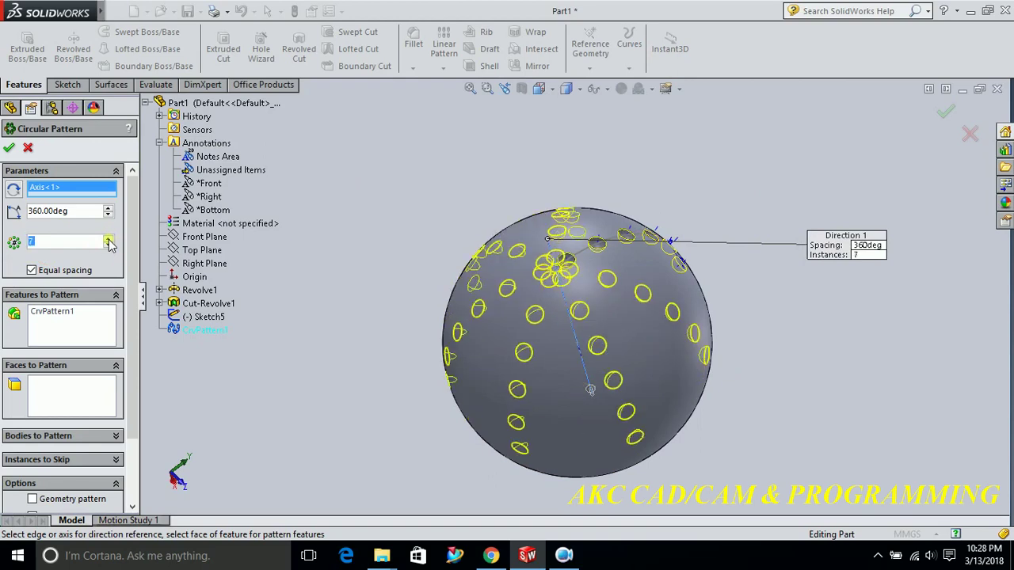
pyautogui.click(109, 246)
pyautogui.click(108, 245)
pyautogui.click(109, 245)
pyautogui.click(109, 246)
pyautogui.click(109, 246)
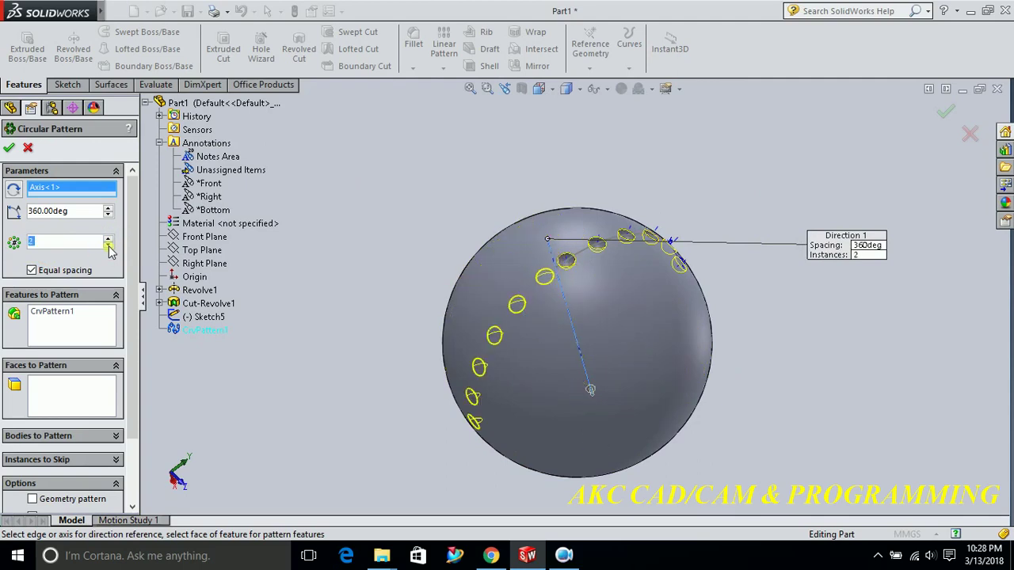
pyautogui.click(109, 240)
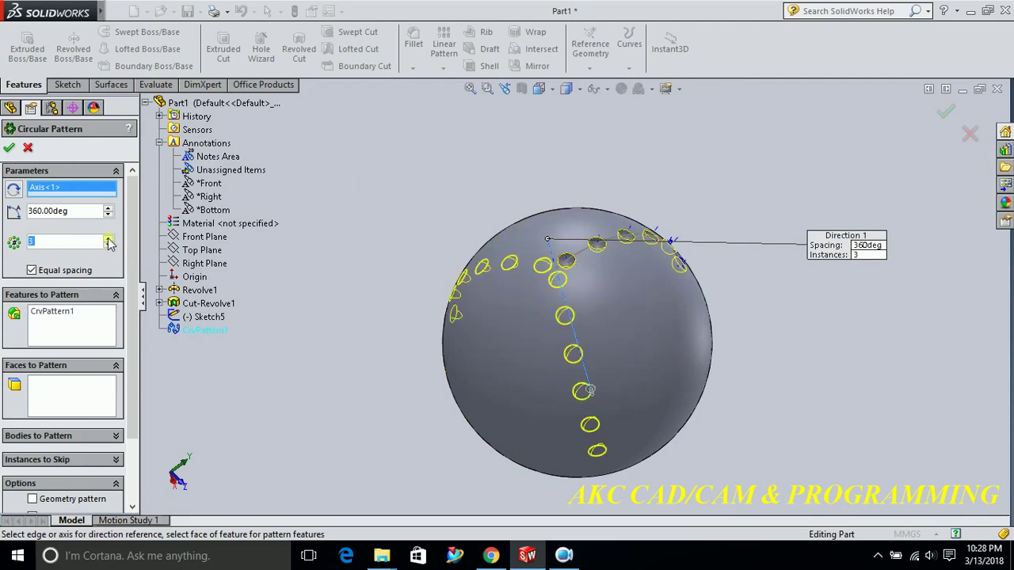
pyautogui.click(108, 239)
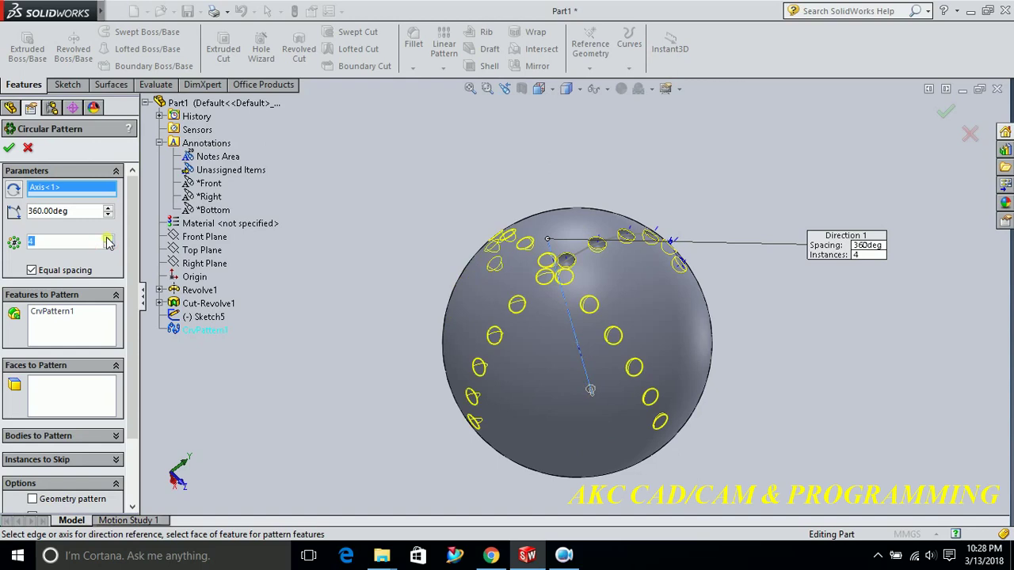
pyautogui.click(131, 310)
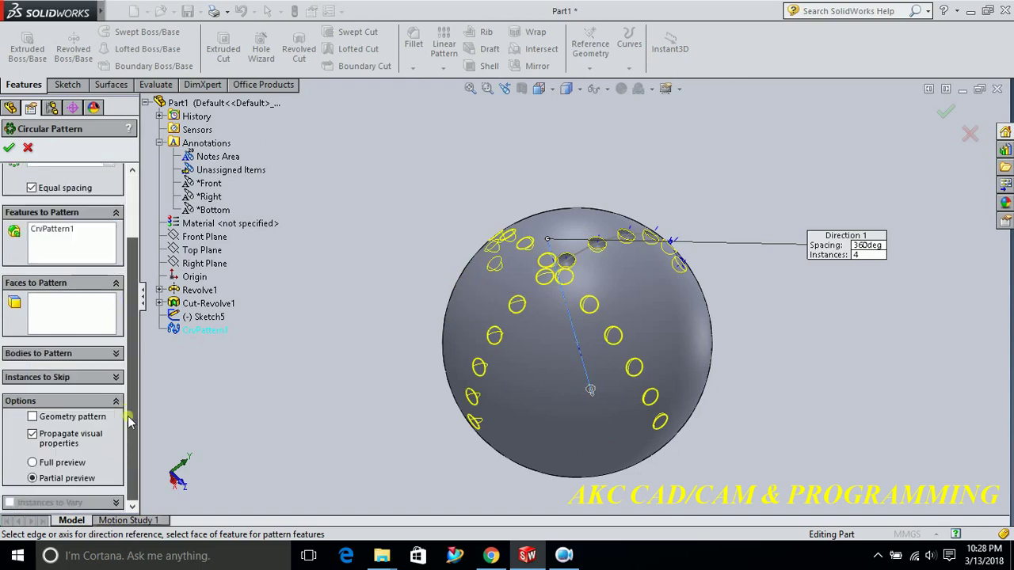
# Open the Instances to Skip list and scroll through the circular pattern options.
pyautogui.click(55, 377)
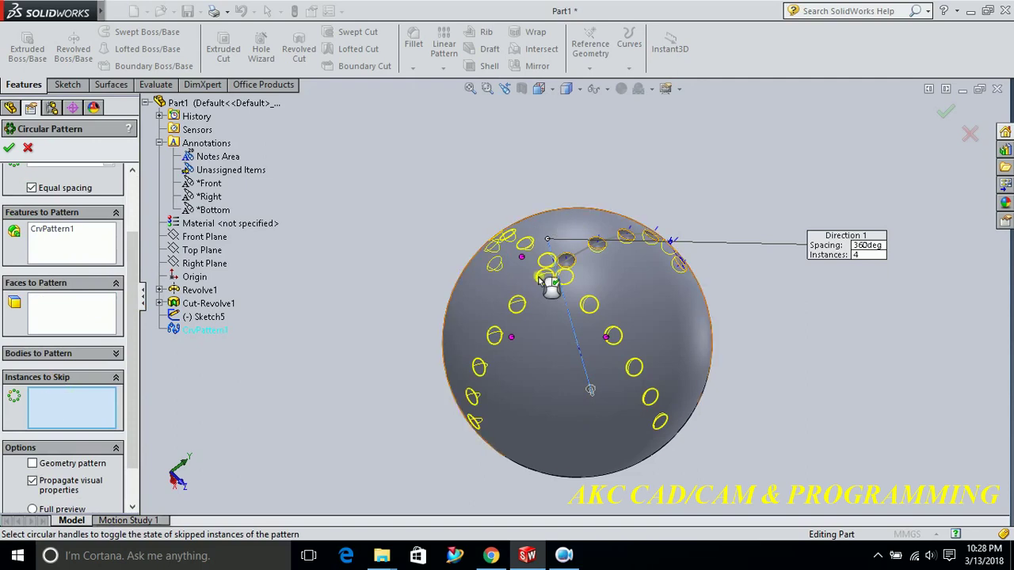
pyautogui.scroll(-1, 541, 281)
pyautogui.scroll(-2, 539, 289)
pyautogui.scroll(-2, 546, 253)
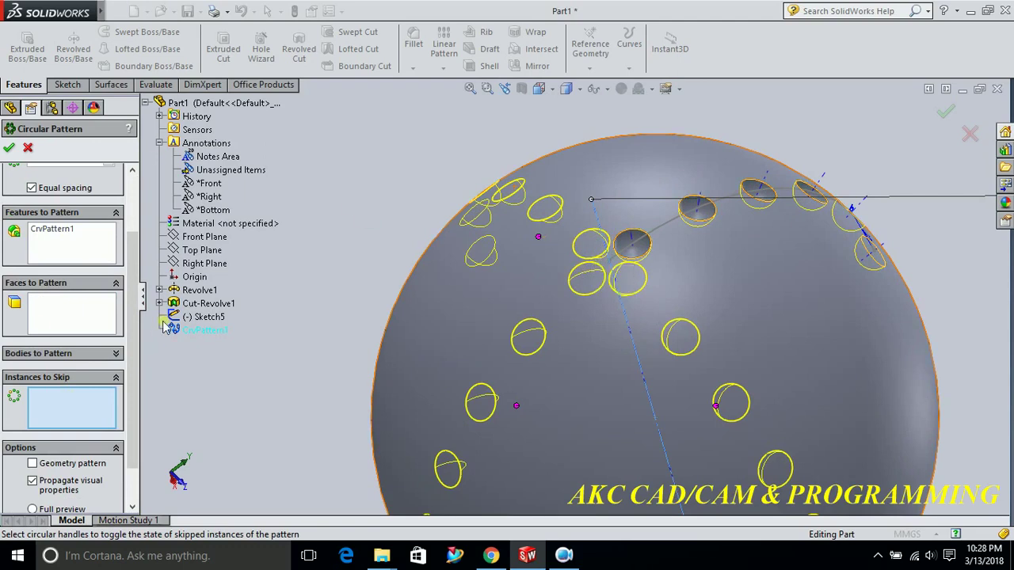
pyautogui.scroll(3, 139, 317)
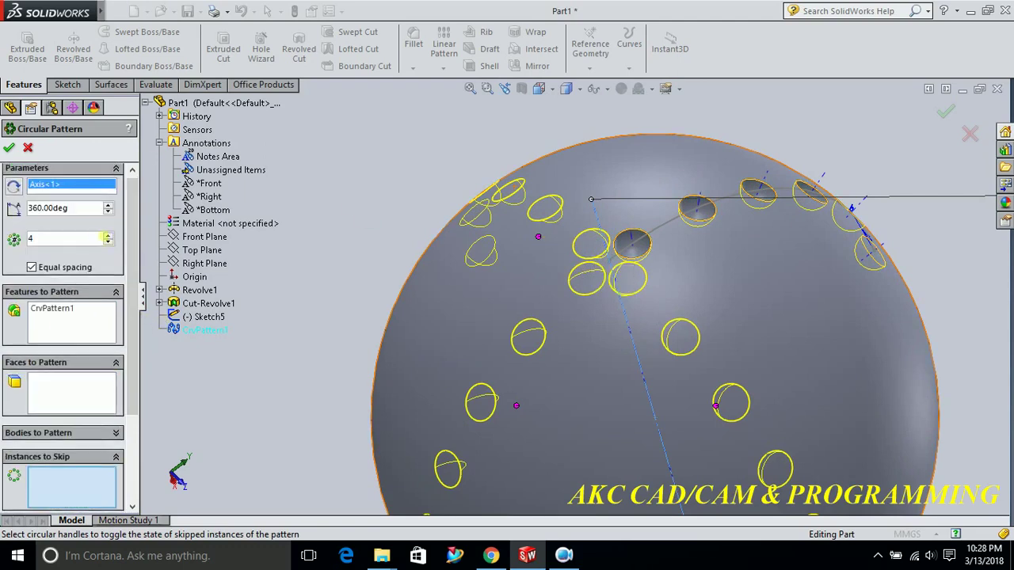
# Raise the circular pattern to 8 instances and inspect the holes near the top.
pyautogui.click(108, 234)
pyautogui.click(109, 236)
pyautogui.click(110, 237)
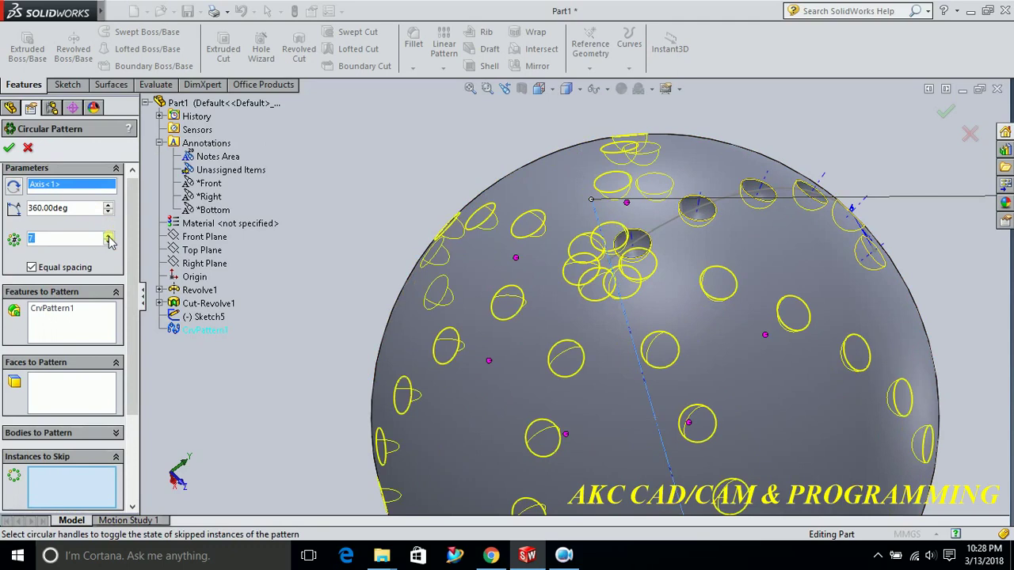
pyautogui.click(109, 237)
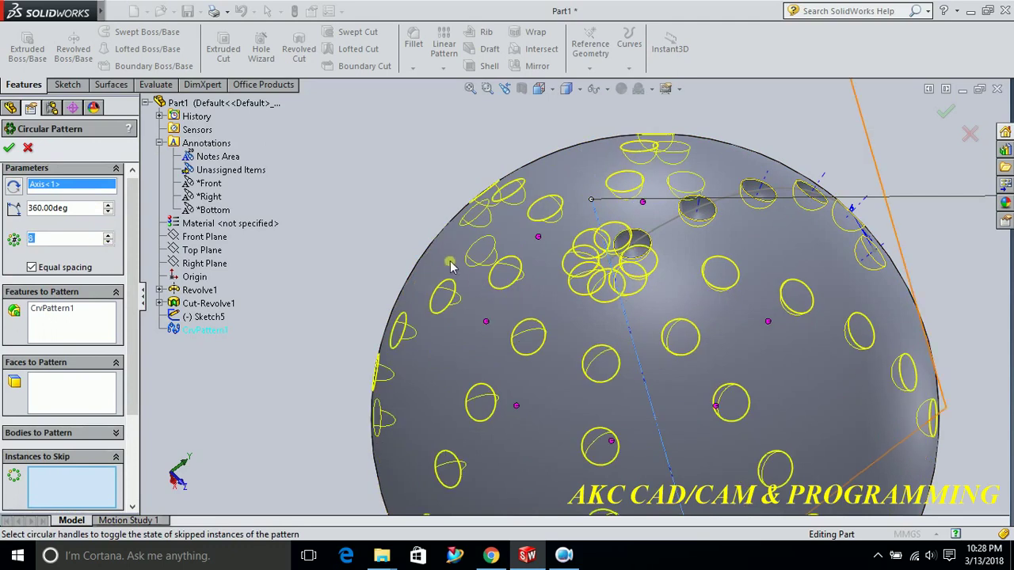
pyautogui.moveTo(461, 279); pyautogui.dragTo(452, 219, button='middle')
pyautogui.scroll(-2, 452, 219)
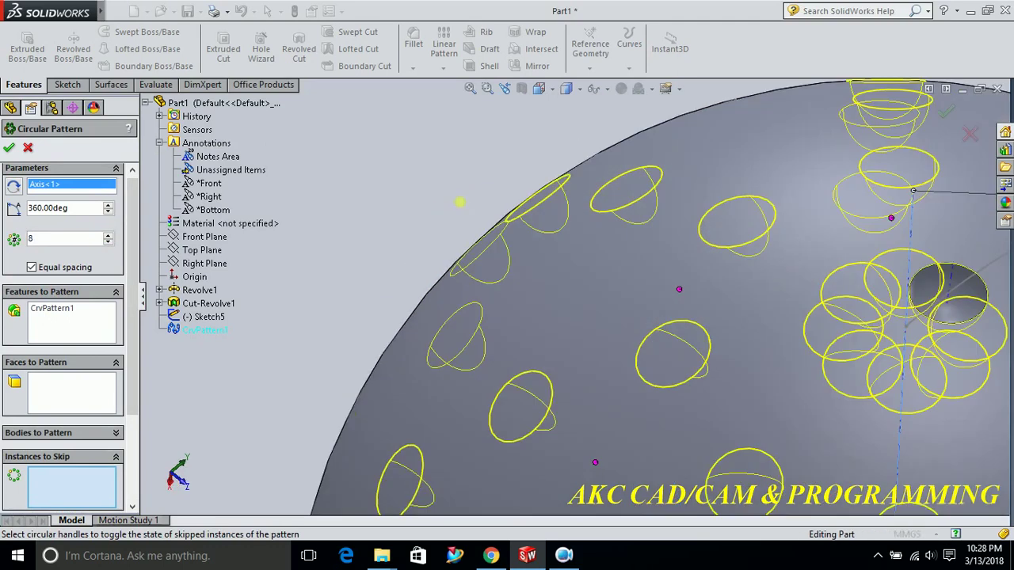
pyautogui.scroll(2, 454, 180)
pyautogui.scroll(2, 455, 180)
pyautogui.scroll(1, 454, 180)
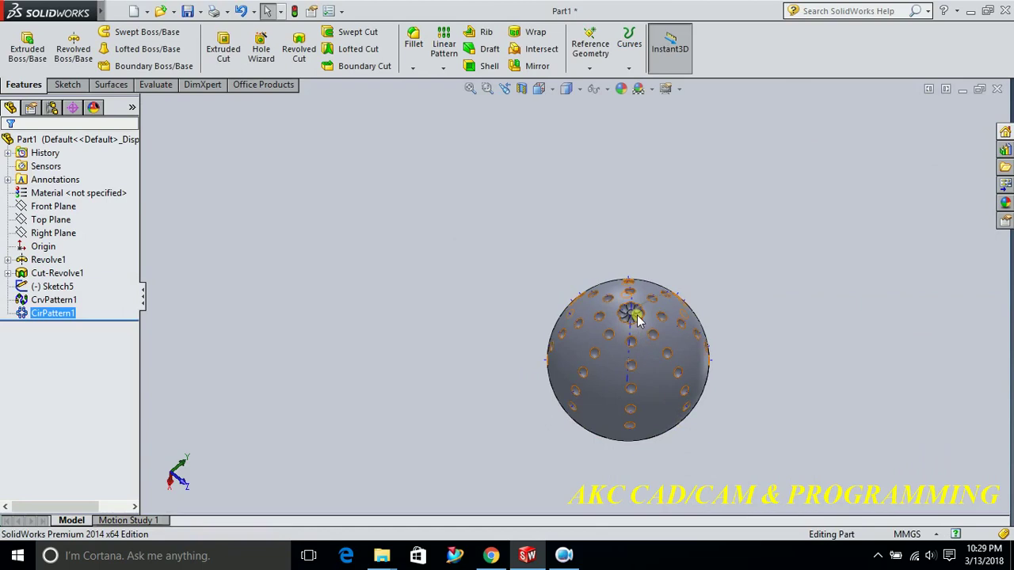
pyautogui.scroll(-2, 638, 319)
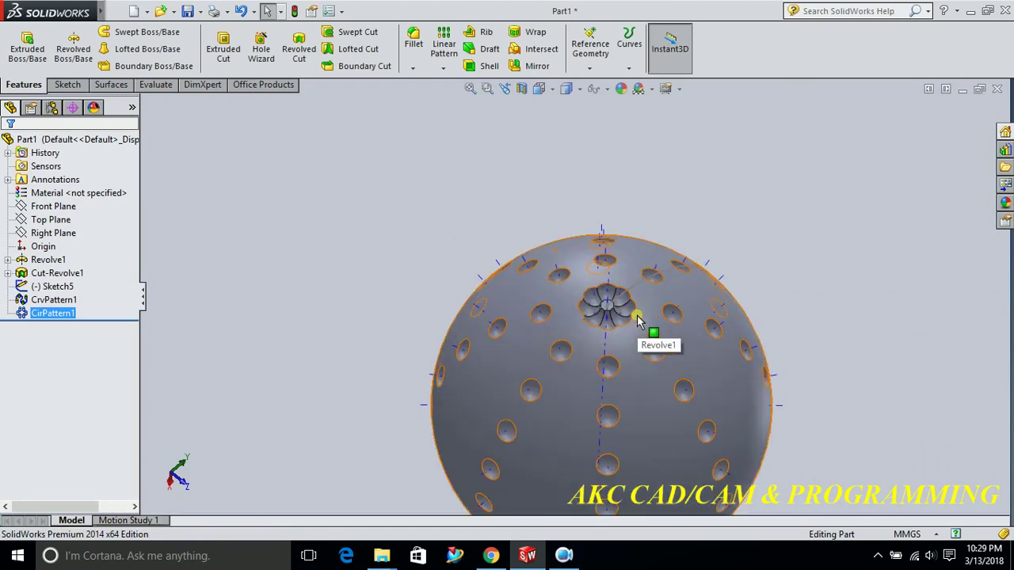
pyautogui.scroll(-2, 634, 321)
pyautogui.scroll(-3, 616, 324)
pyautogui.scroll(-2, 596, 272)
pyautogui.scroll(5, 596, 272)
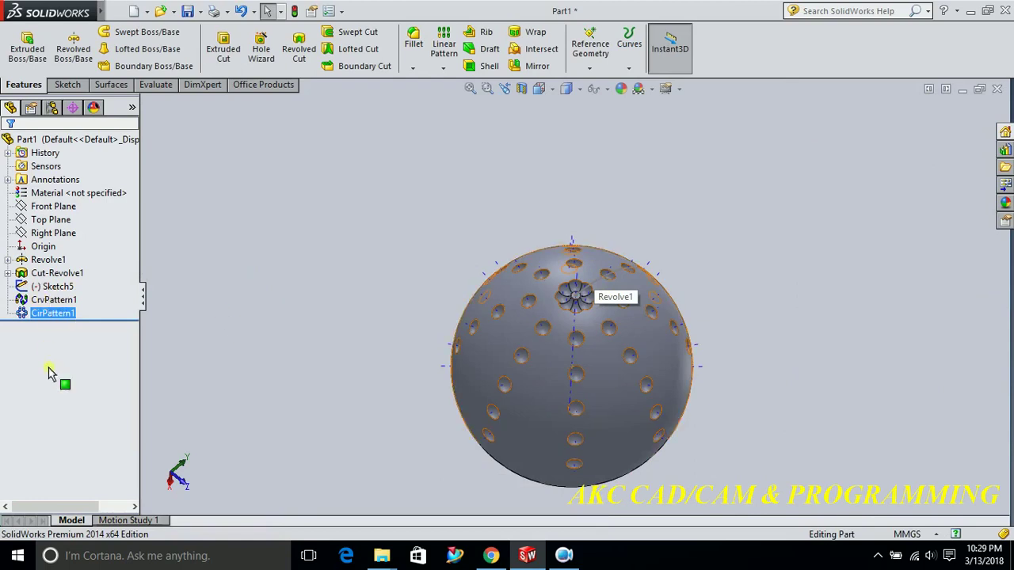
pyautogui.click(54, 301)
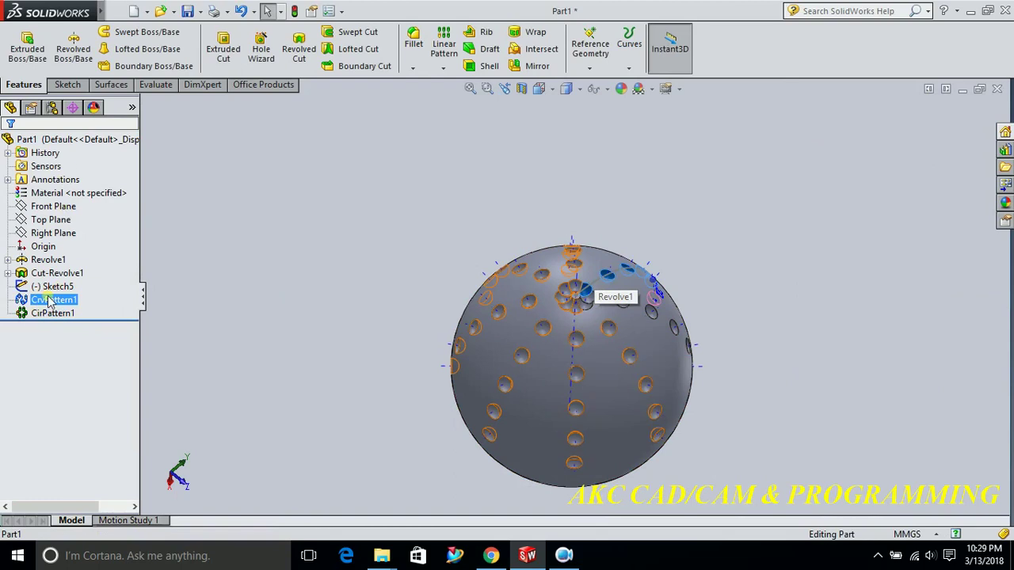
# Reopen CrvPattern1 for editing.
pyautogui.rightClick(49, 301)
pyautogui.click(69, 258)
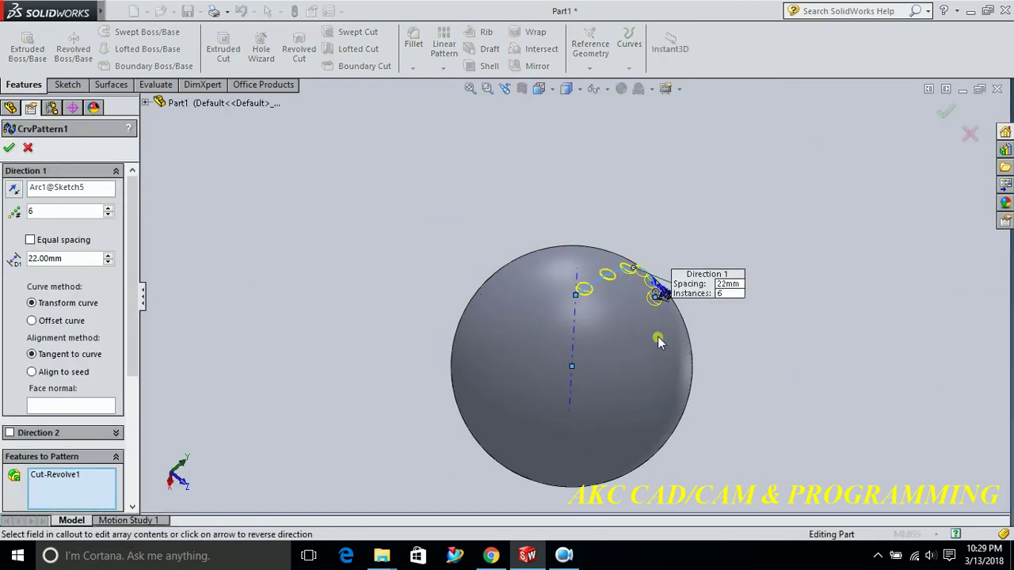
pyautogui.scroll(-3, 119, 443)
pyautogui.scroll(-1, 72, 420)
# Try skipping the first hole copy on the arc, then clear all skipped instances.
pyautogui.click(90, 435)
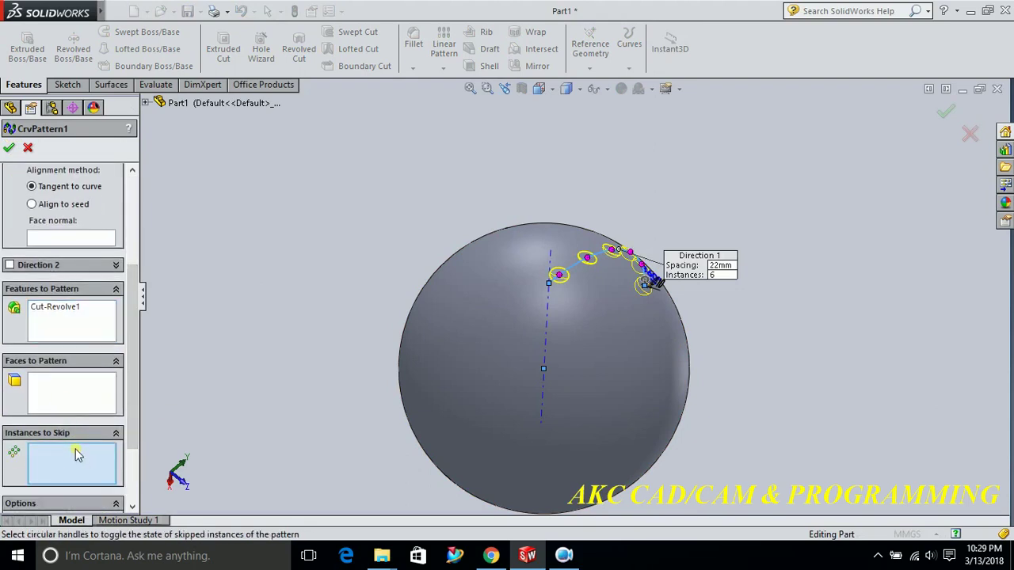
pyautogui.moveTo(839, 325); pyautogui.dragTo(372, 348, button='middle')
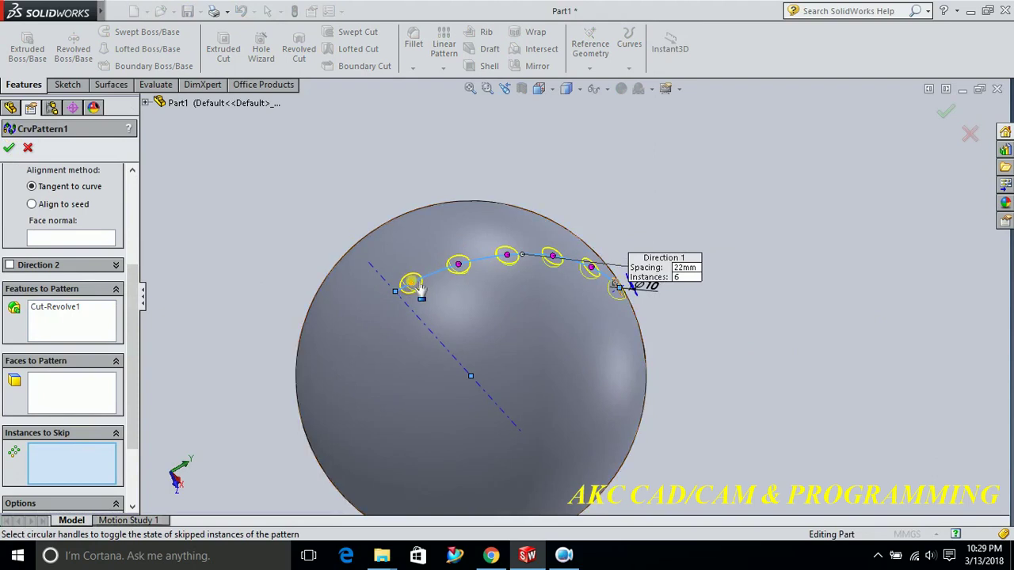
pyautogui.click(411, 284)
pyautogui.moveTo(673, 158)
pyautogui.mouseDown(button='middle')
pyautogui.moveTo(671, 145)
pyautogui.moveTo(642, 163)
pyautogui.moveTo(686, 140)
pyautogui.moveTo(656, 145)
pyautogui.moveTo(652, 164)
pyautogui.moveTo(617, 183)
pyautogui.mouseUp(button='middle')
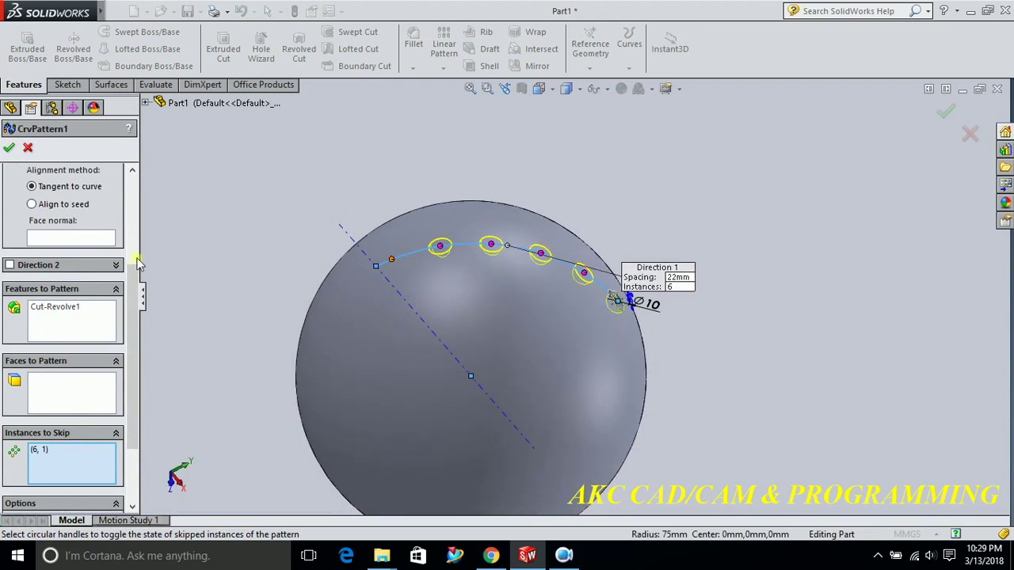
pyautogui.rightClick(46, 449)
pyautogui.click(75, 457)
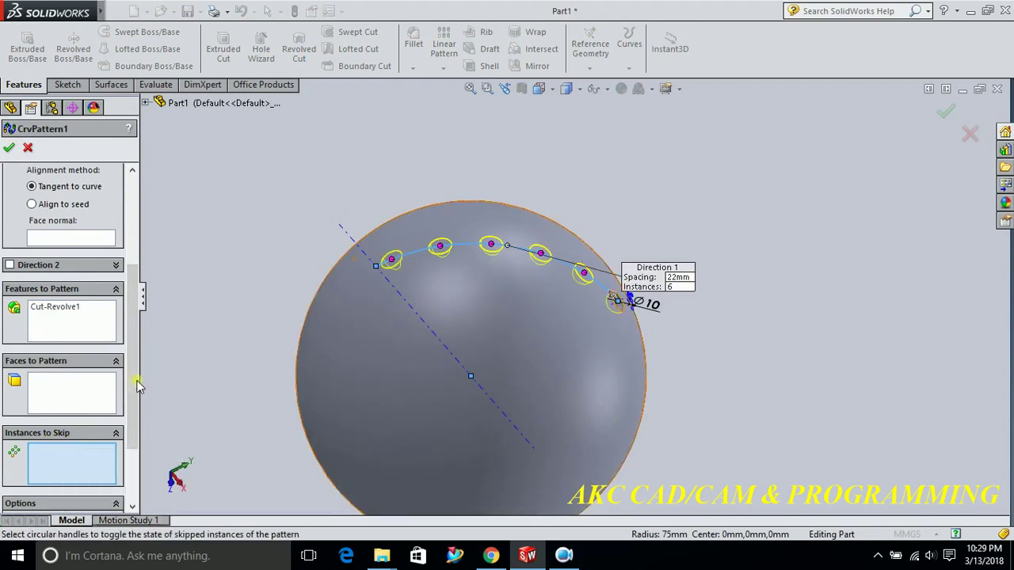
# Set the curve pattern to 5 instances at 22 mm spacing and apply it.
pyautogui.scroll(2, 131, 282)
pyautogui.scroll(2, 132, 282)
pyautogui.click(43, 216)
pyautogui.click(45, 214)
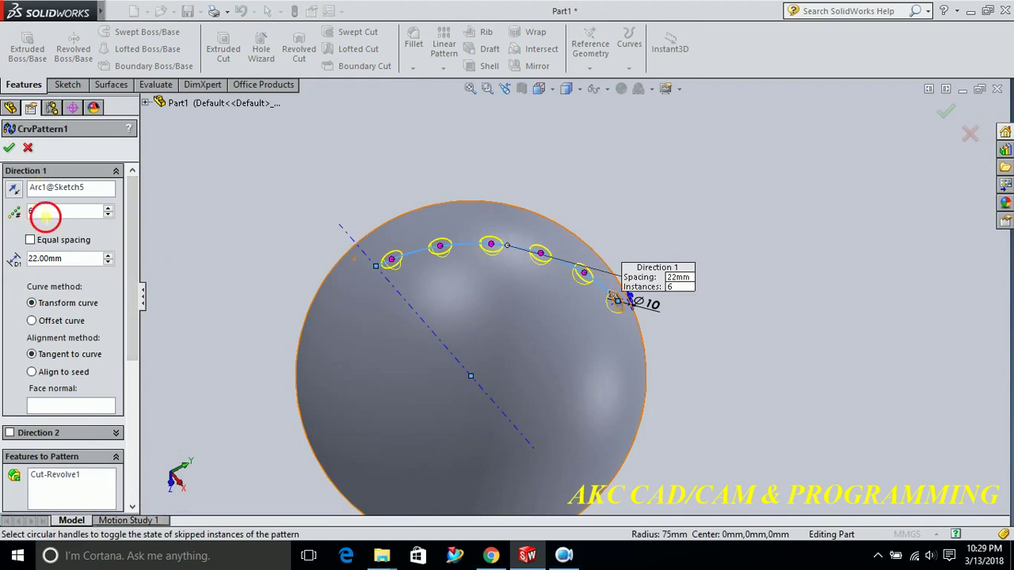
pyautogui.click(107, 215)
pyautogui.press('Return')
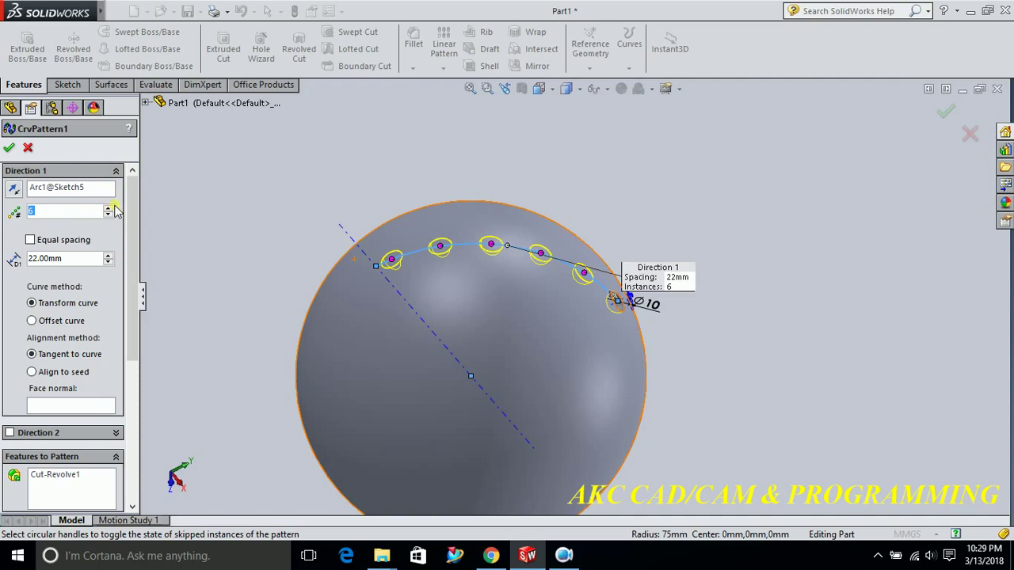
pyautogui.click(109, 215)
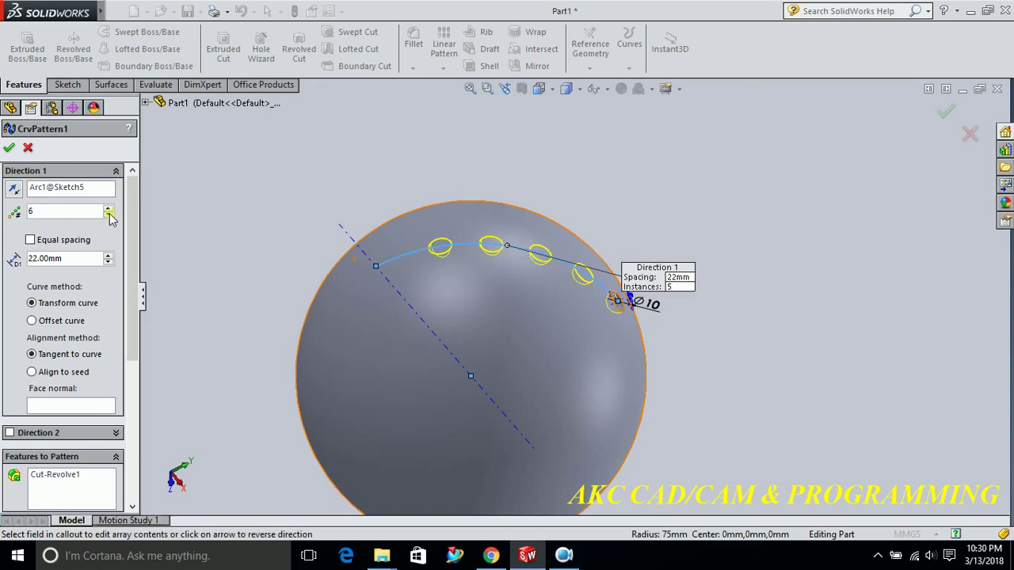
pyautogui.click(10, 149)
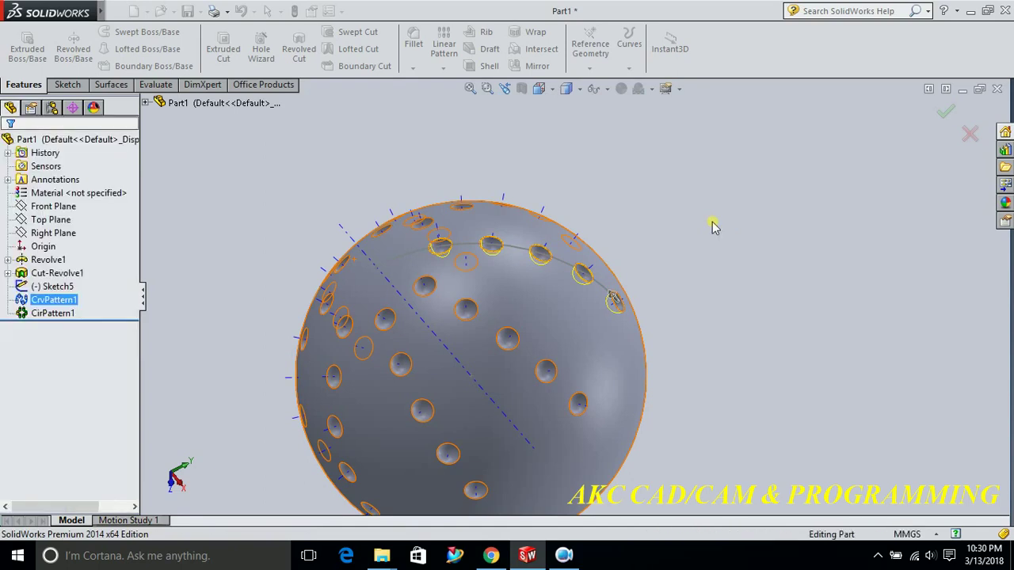
# Orbit and zoom to inspect the rebuilt hole rows, then select the Right Plane.
pyautogui.moveTo(711, 258)
pyautogui.mouseDown(button='middle')
pyautogui.moveTo(769, 290)
pyautogui.moveTo(747, 235)
pyautogui.moveTo(683, 323)
pyautogui.moveTo(656, 290)
pyautogui.moveTo(724, 253)
pyautogui.moveTo(740, 220)
pyautogui.moveTo(694, 208)
pyautogui.mouseUp(button='middle')
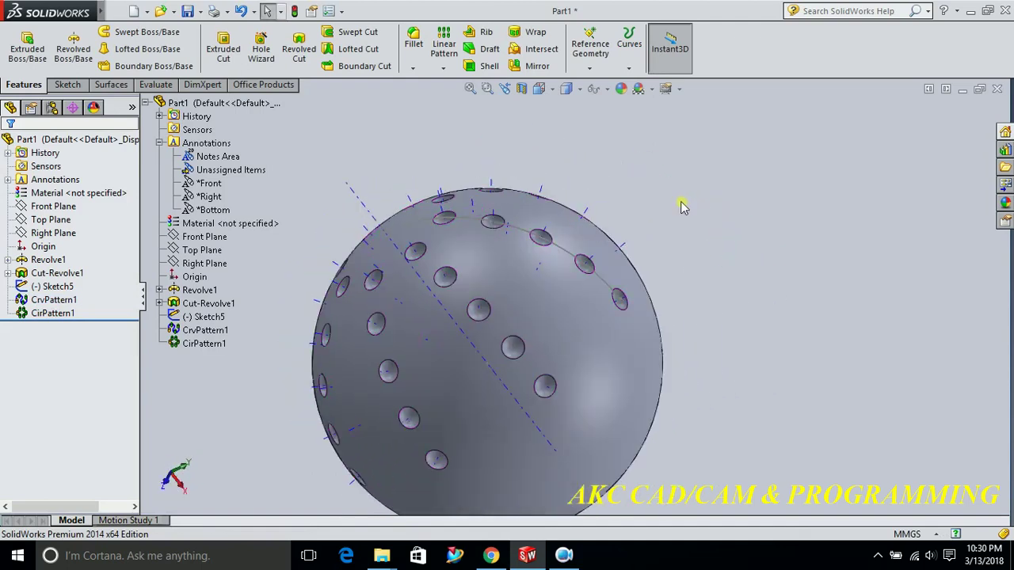
pyautogui.scroll(-3, 681, 208)
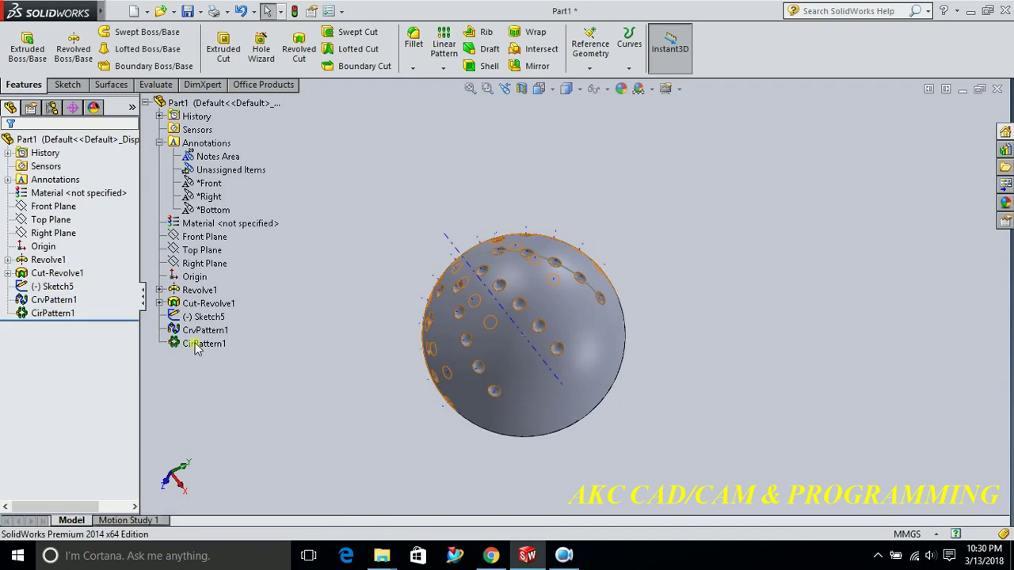
pyautogui.scroll(1, 197, 350)
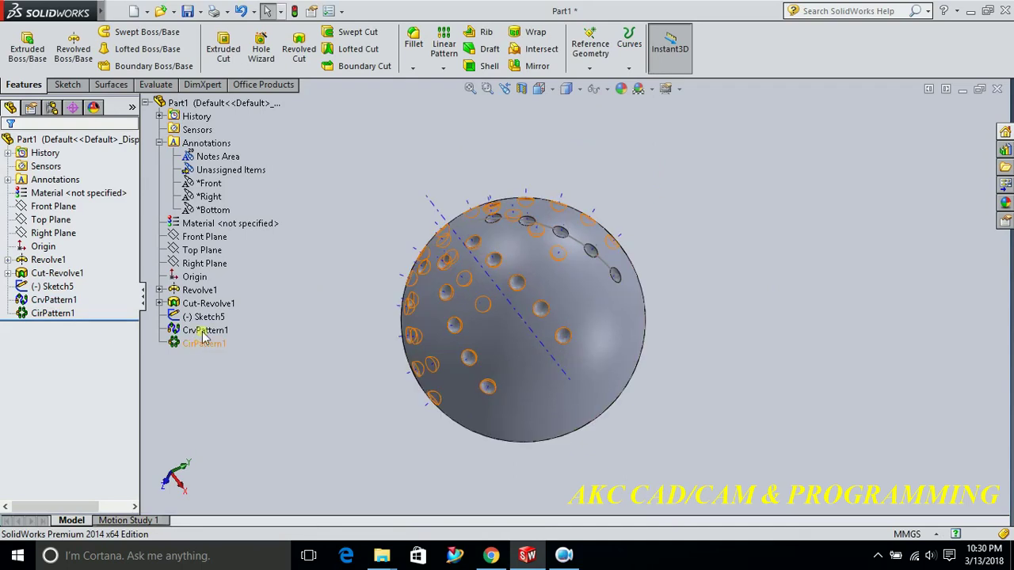
pyautogui.click(204, 268)
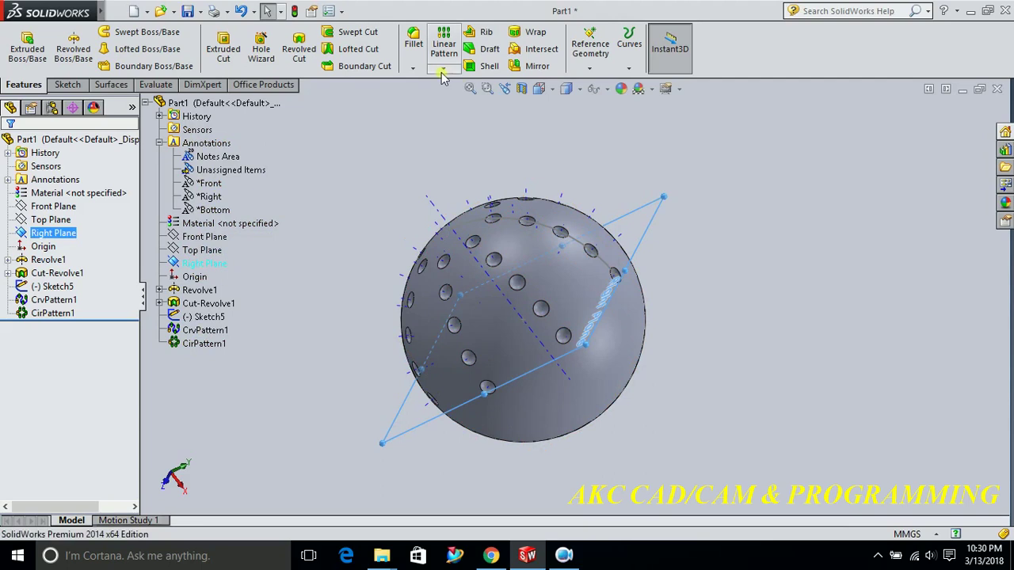
# Mirror CirPattern1 about the Right Plane, then orbit to check the mirrored holes.
pyautogui.click(533, 66)
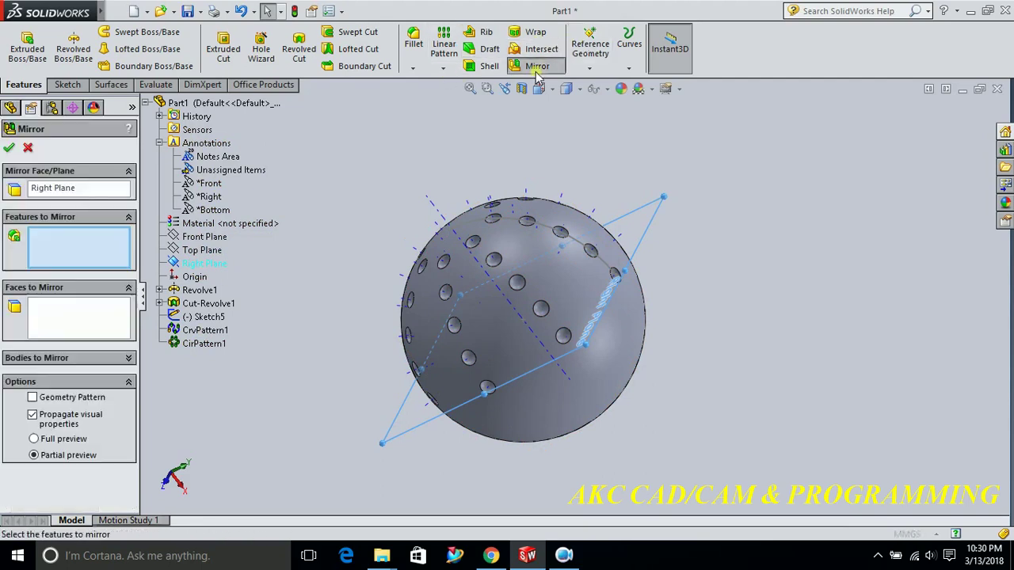
pyautogui.click(201, 343)
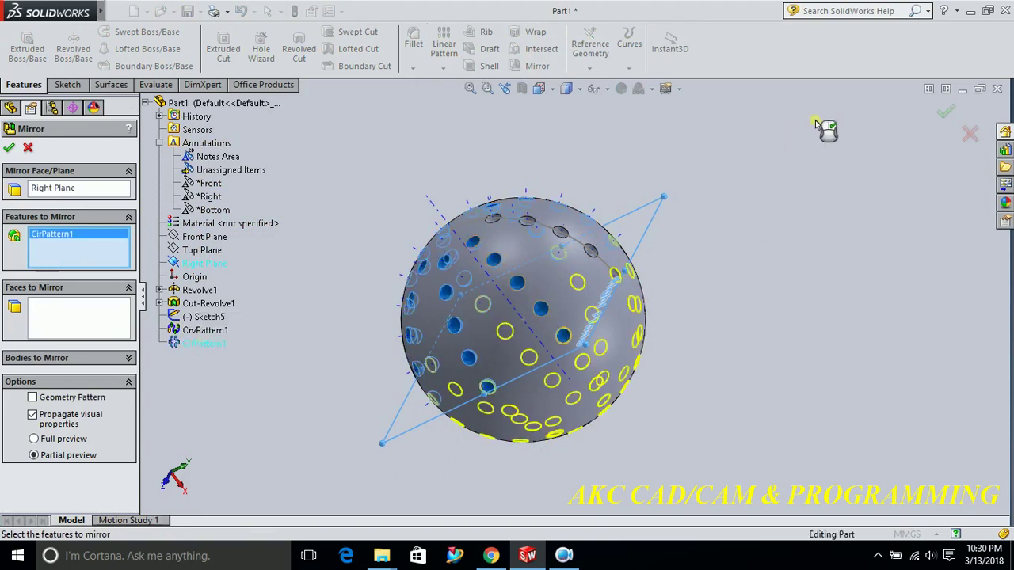
pyautogui.click(947, 113)
pyautogui.moveTo(744, 341)
pyautogui.mouseDown(button='middle')
pyautogui.moveTo(736, 356)
pyautogui.moveTo(829, 427)
pyautogui.moveTo(848, 251)
pyautogui.moveTo(831, 281)
pyautogui.moveTo(738, 348)
pyautogui.moveTo(764, 285)
pyautogui.moveTo(744, 301)
pyautogui.mouseUp(button='middle')
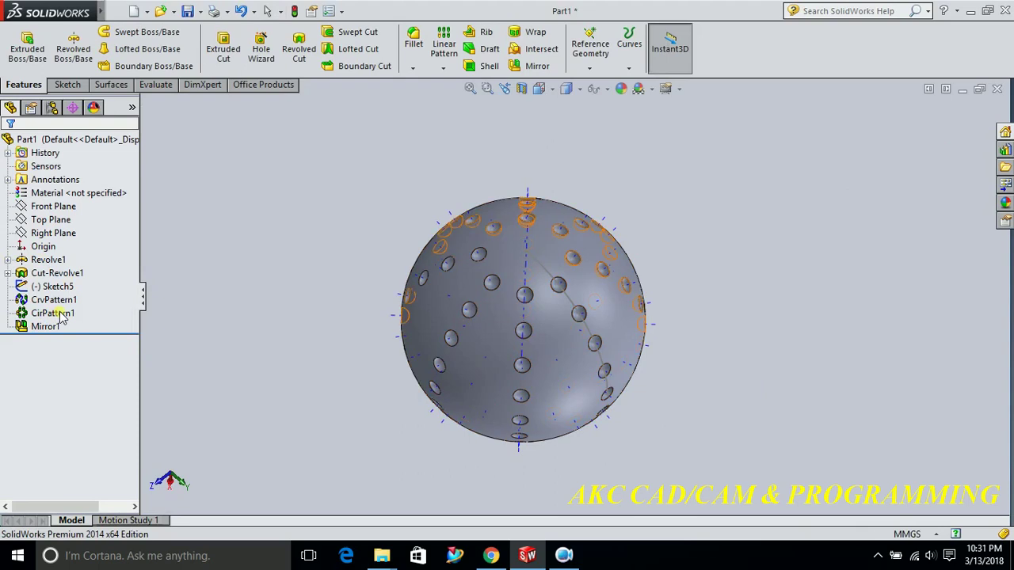
# Edit CirPattern1 to raise its instance count from 8 to 10 and apply.
pyautogui.rightClick(61, 317)
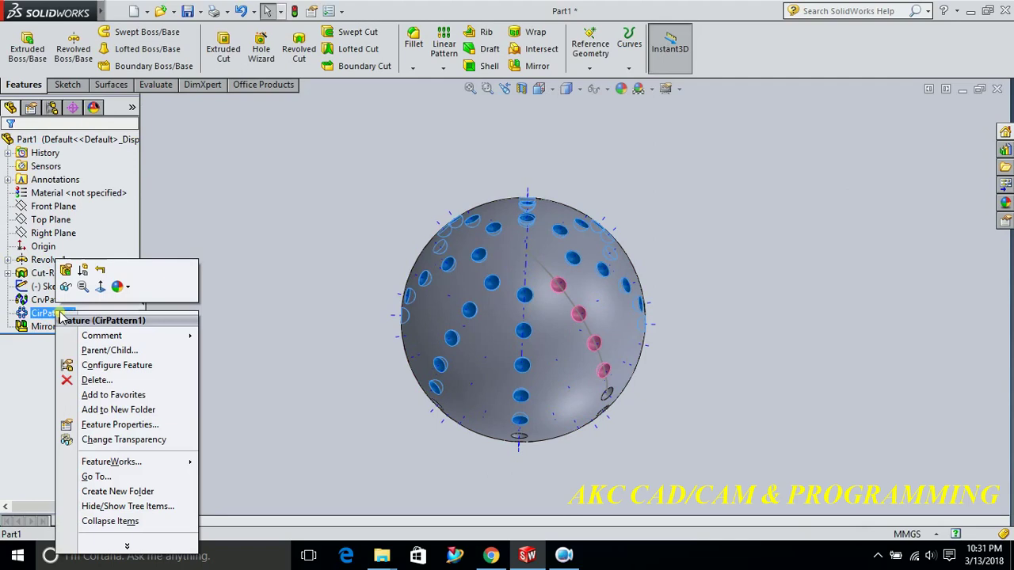
pyautogui.click(66, 270)
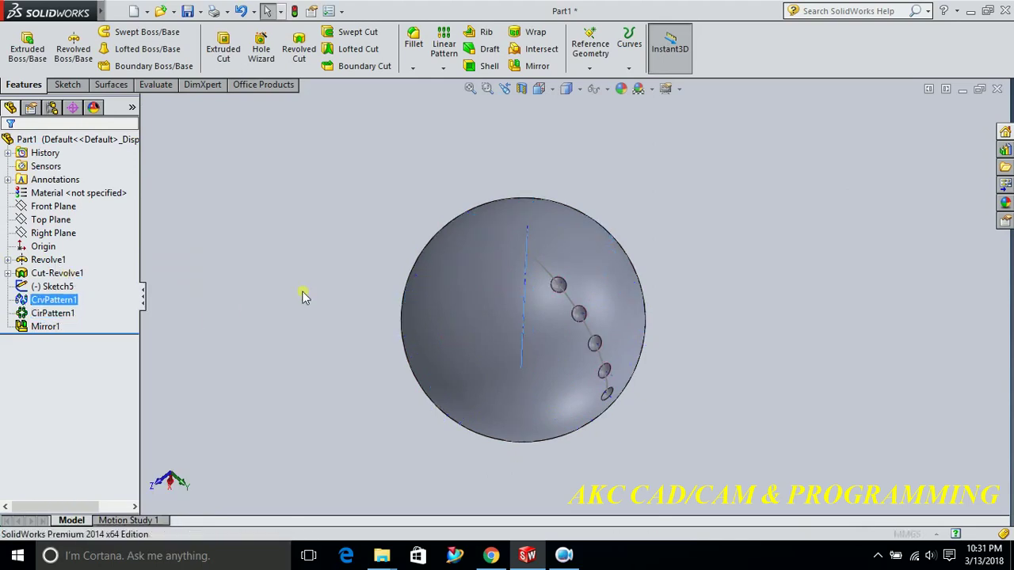
pyautogui.click(65, 241)
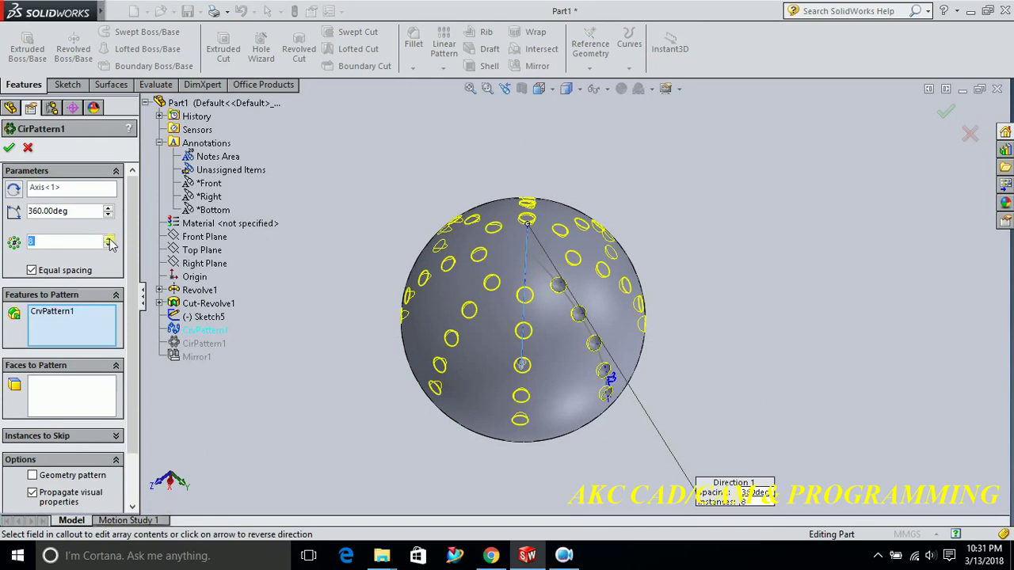
pyautogui.click(108, 240)
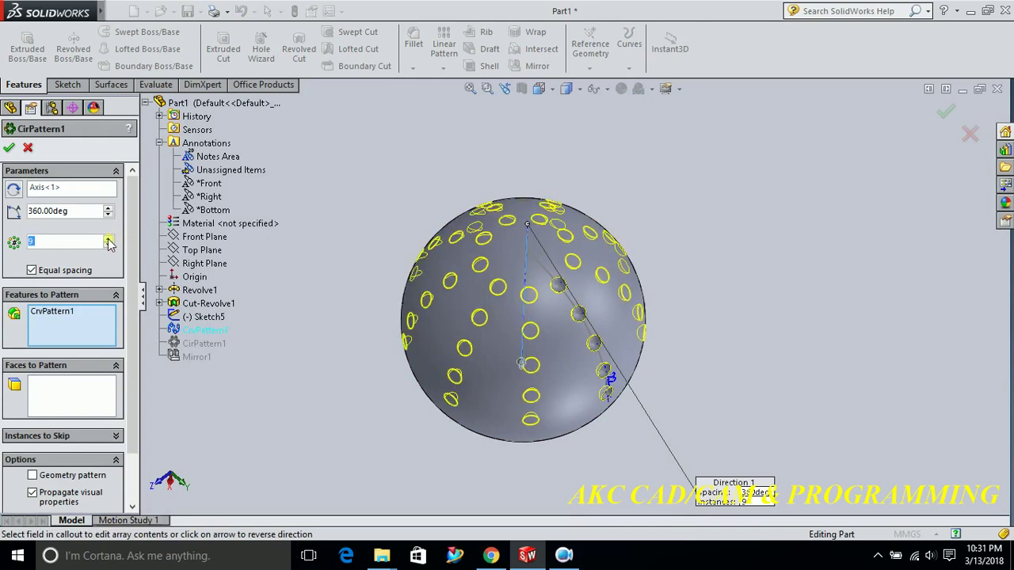
pyautogui.click(108, 240)
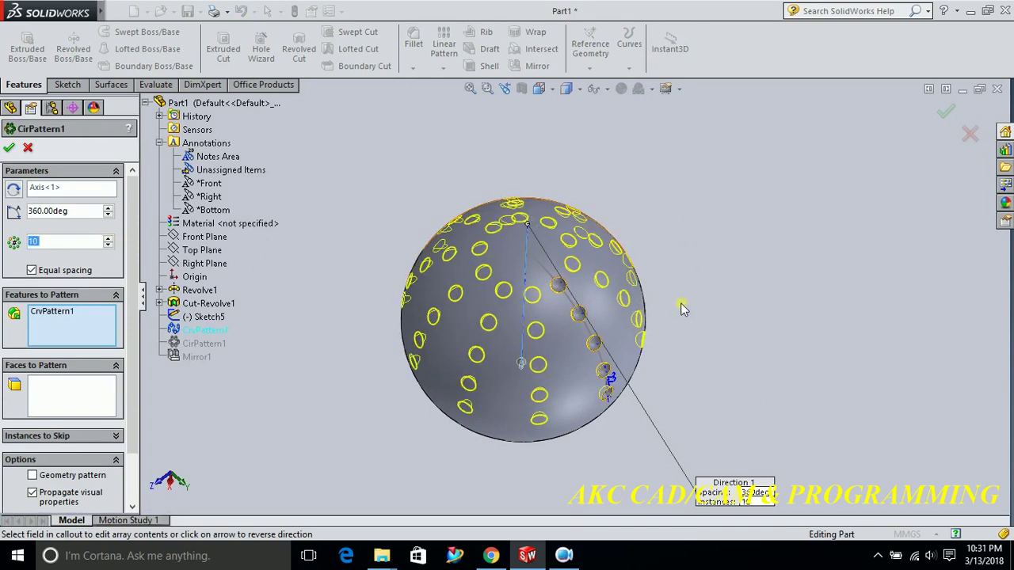
pyautogui.moveTo(683, 296)
pyautogui.mouseDown(button='middle')
pyautogui.moveTo(708, 273)
pyautogui.moveTo(731, 181)
pyautogui.mouseUp(button='middle')
pyautogui.click(945, 113)
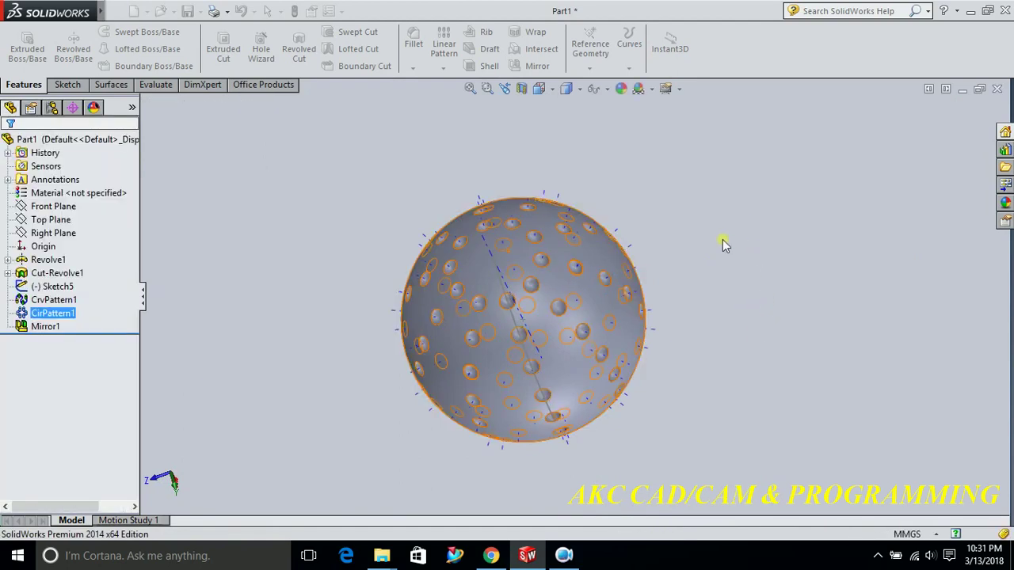
pyautogui.click(272, 346)
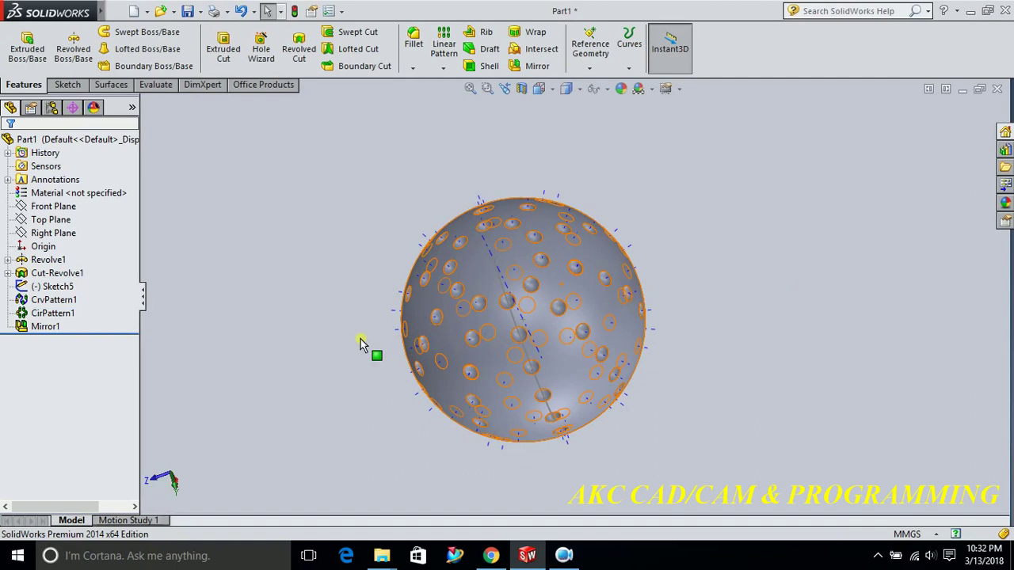
pyautogui.press('z')
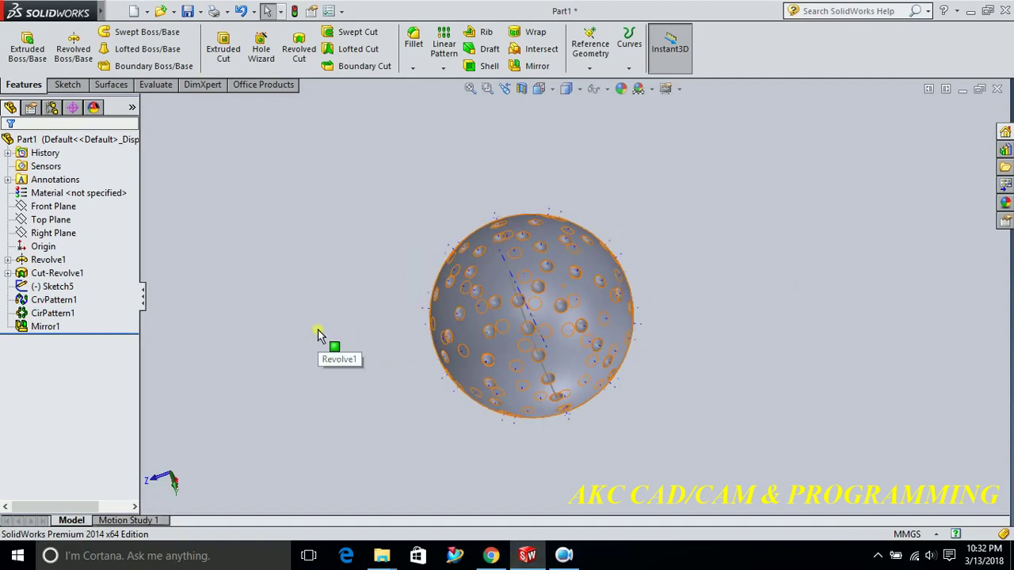
pyautogui.moveTo(381, 371); pyautogui.dragTo(400, 305, button='middle')
# Apply a 2 mm radius fillet to the hole edges on the sphere.
pyautogui.click(413, 44)
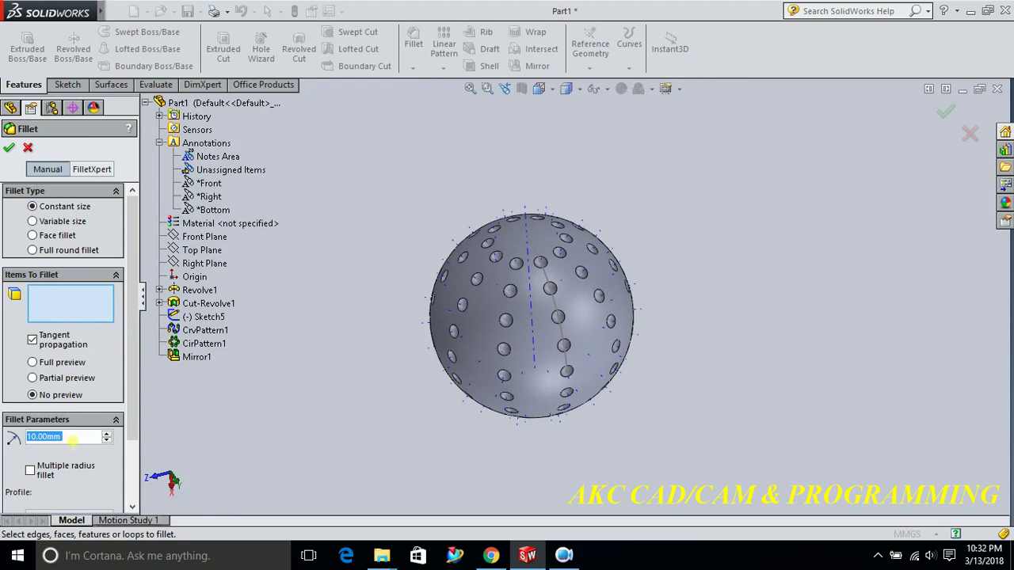
pyautogui.write('2')
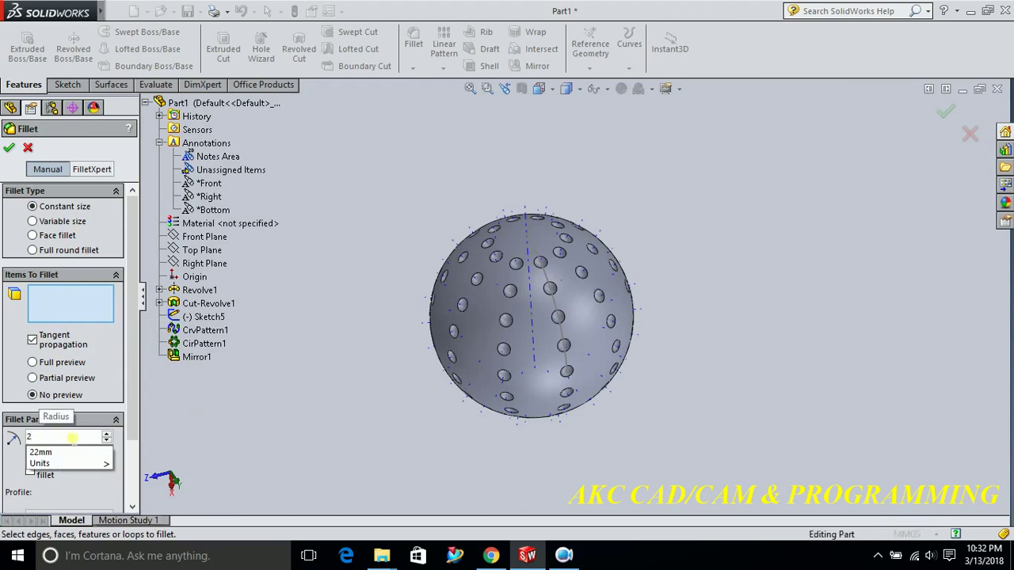
pyautogui.press('Return')
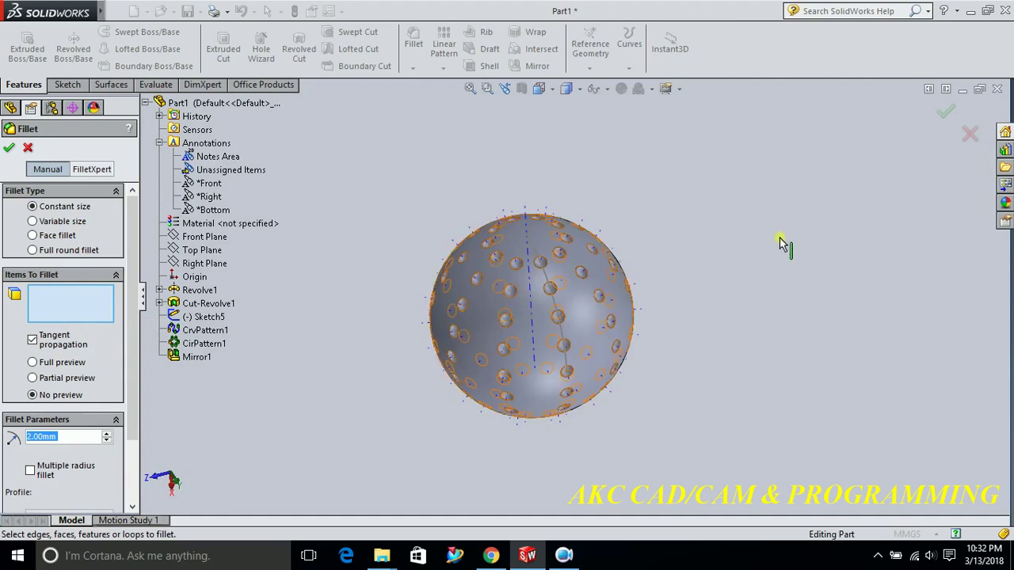
pyautogui.click(511, 291)
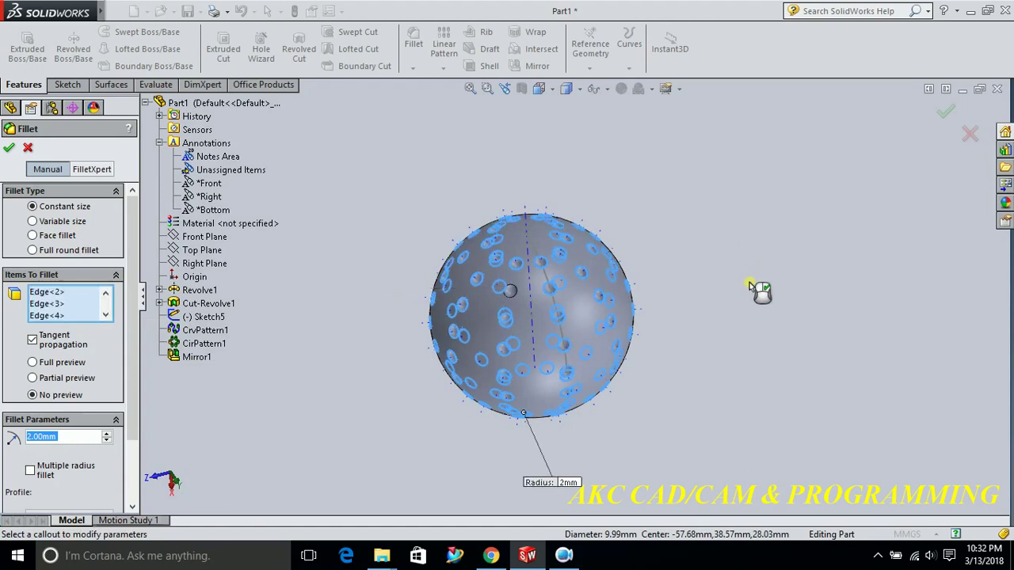
pyautogui.moveTo(744, 282)
pyautogui.mouseDown(button='middle')
pyautogui.moveTo(679, 339)
pyautogui.moveTo(640, 409)
pyautogui.moveTo(736, 301)
pyautogui.mouseUp(button='middle')
pyautogui.click(947, 112)
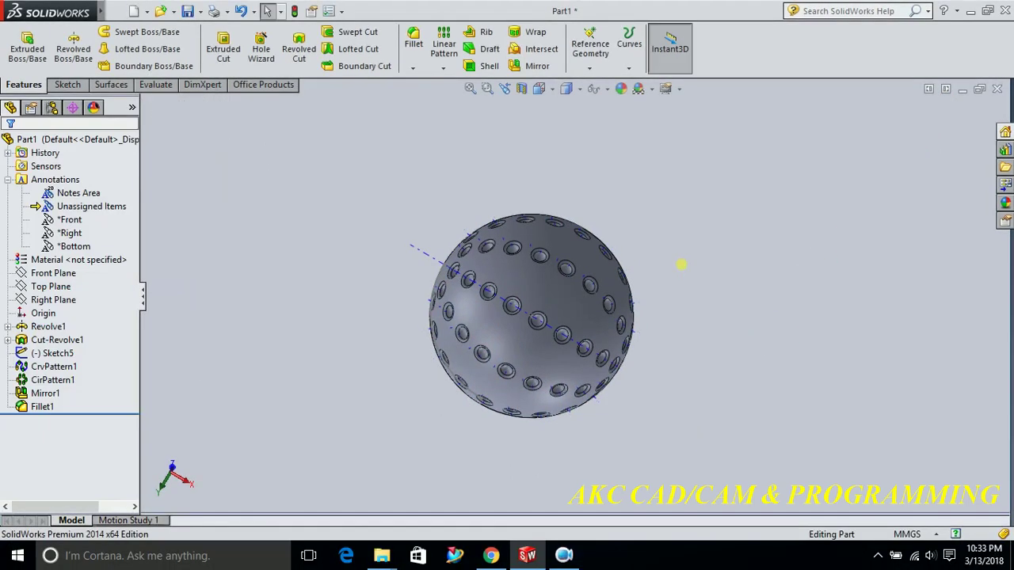
pyautogui.moveTo(713, 313)
pyautogui.mouseDown(button='middle')
pyautogui.moveTo(813, 327)
pyautogui.moveTo(804, 214)
pyautogui.moveTo(803, 231)
pyautogui.moveTo(736, 198)
pyautogui.moveTo(731, 184)
pyautogui.moveTo(845, 208)
pyautogui.moveTo(867, 362)
pyautogui.moveTo(838, 437)
pyautogui.moveTo(537, 354)
pyautogui.moveTo(593, 232)
pyautogui.moveTo(793, 256)
pyautogui.moveTo(806, 240)
pyautogui.mouseUp(button='middle')
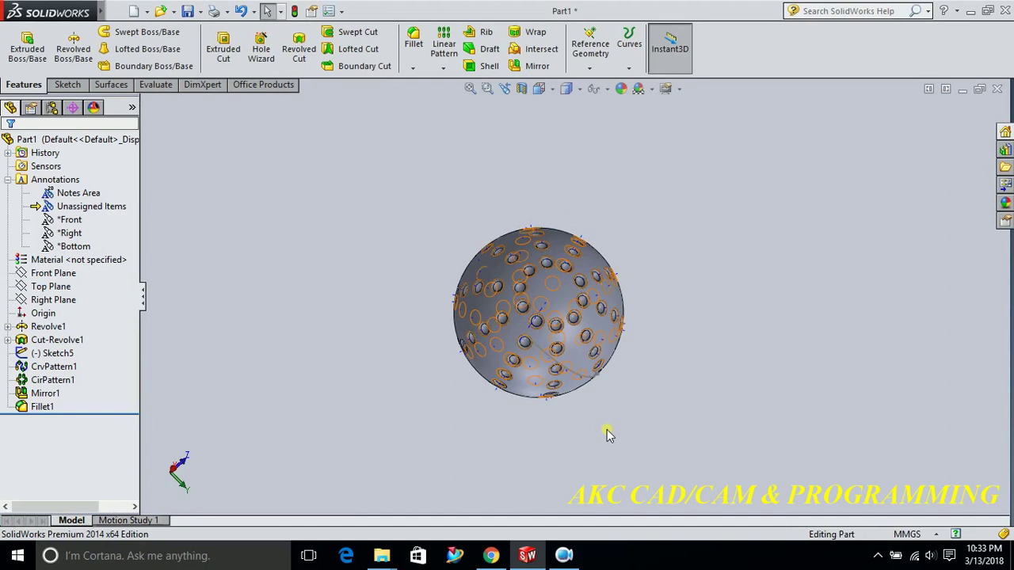
pyautogui.scroll(-2, 606, 431)
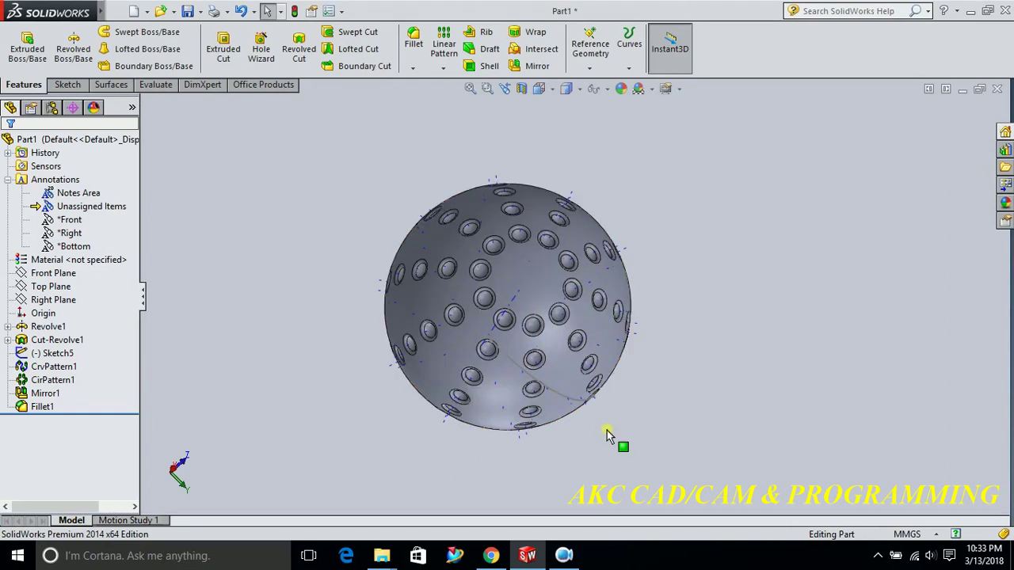